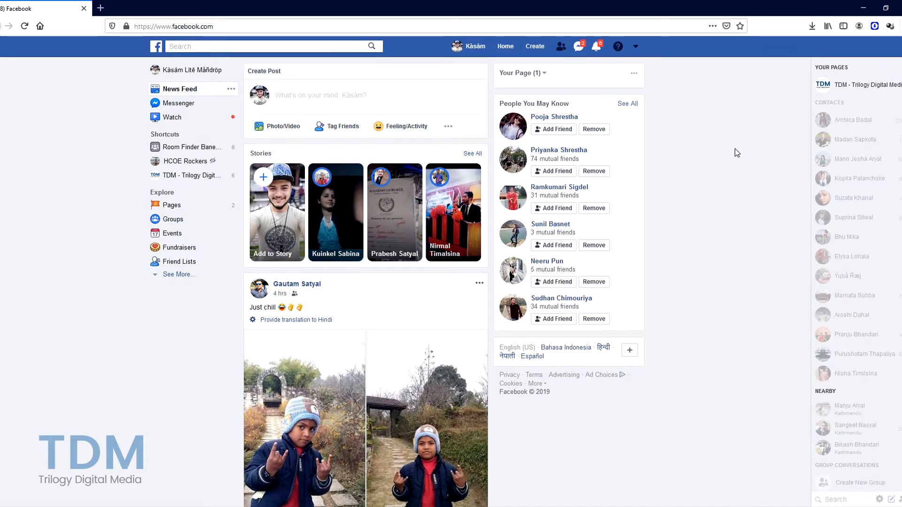
# - Browse the Facebook news feed to find a sponsored post, stopping at the Skillshare ad
pyautogui.scroll(-15, 734, 149)
pyautogui.scroll(-15, 734, 155)
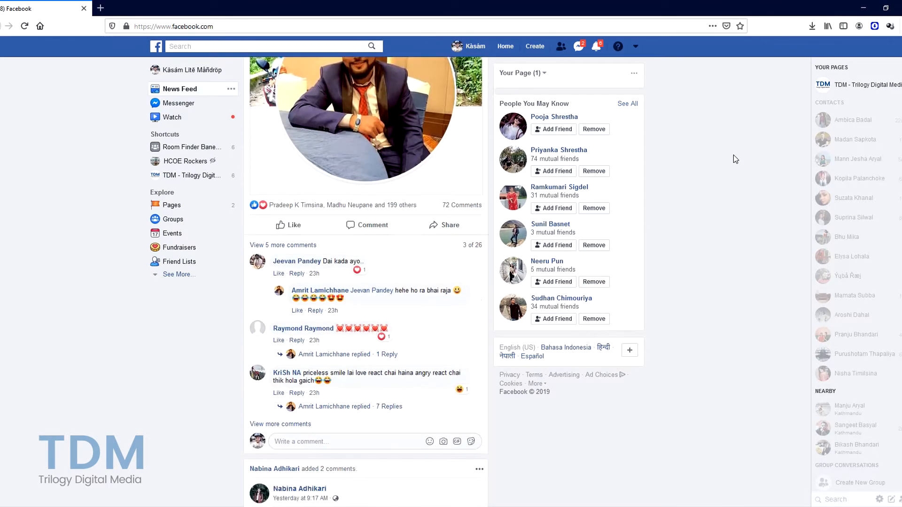
pyautogui.scroll(-15, 733, 156)
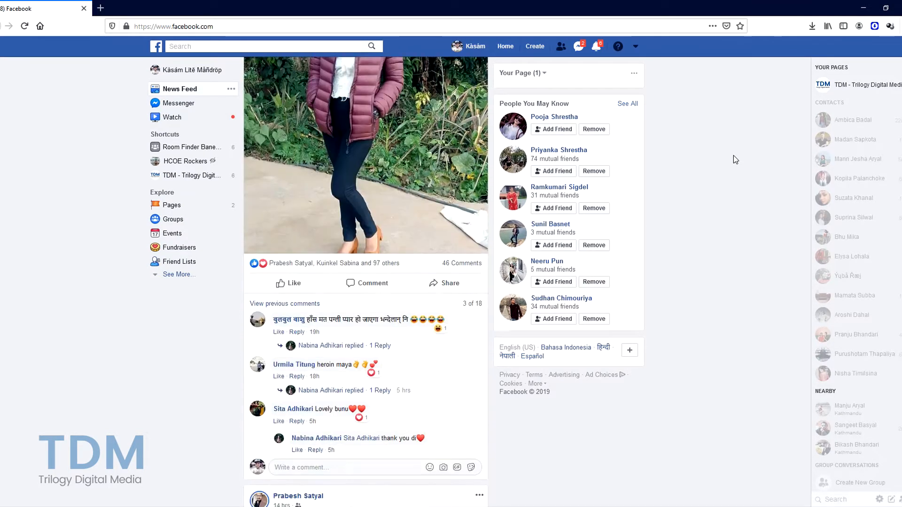
pyautogui.scroll(-15, 733, 157)
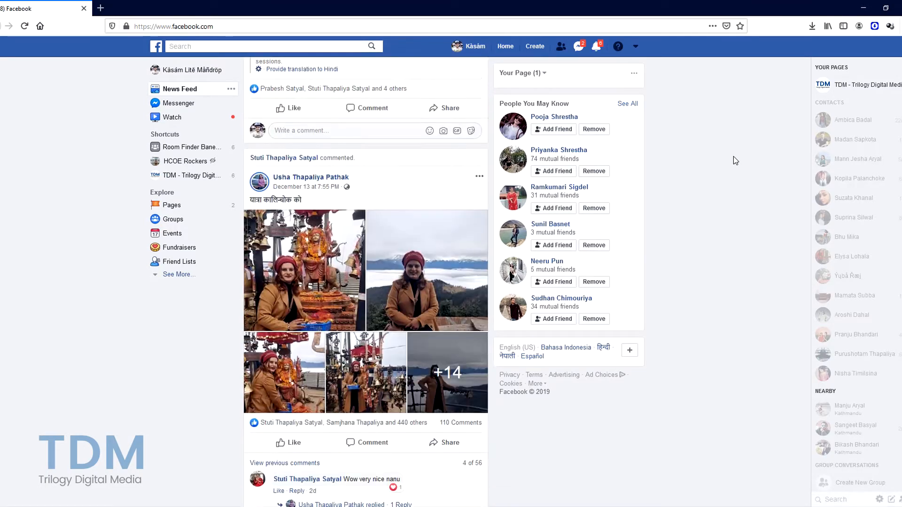
pyautogui.scroll(-15, 735, 165)
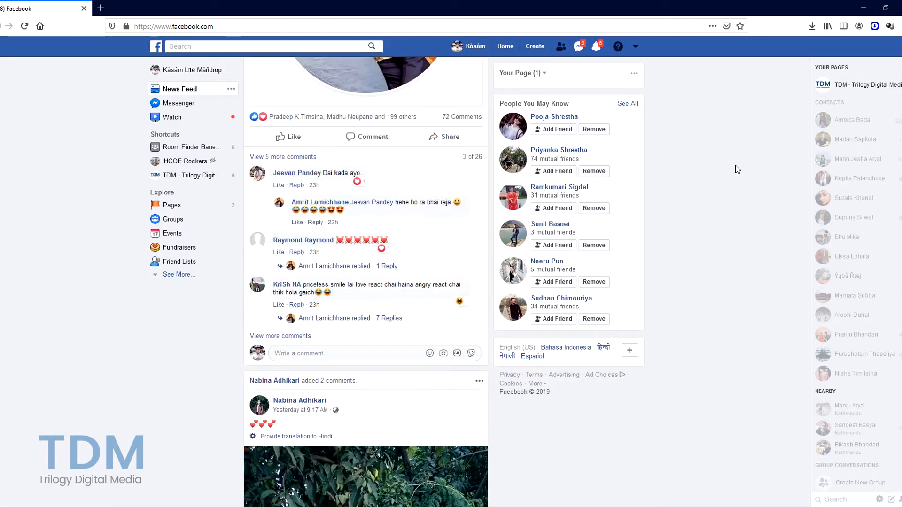
pyautogui.scroll(4, 736, 165)
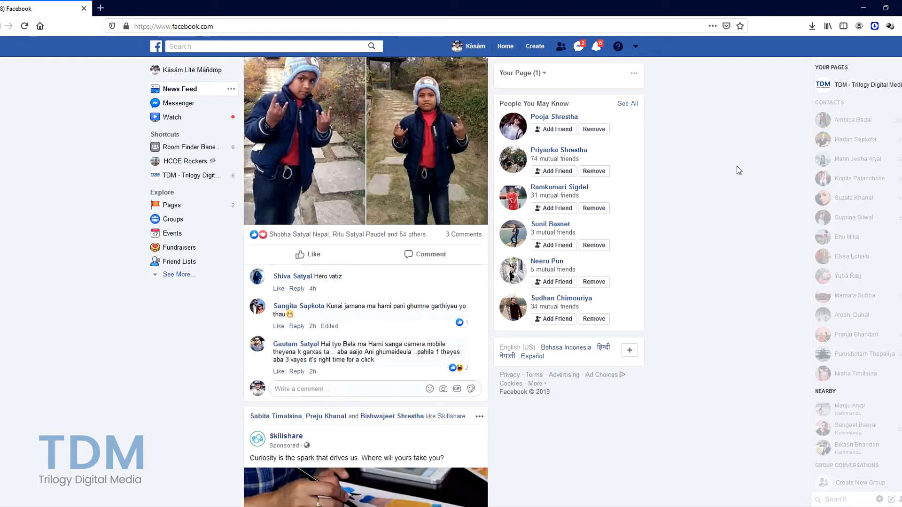
pyautogui.scroll(-5, 737, 165)
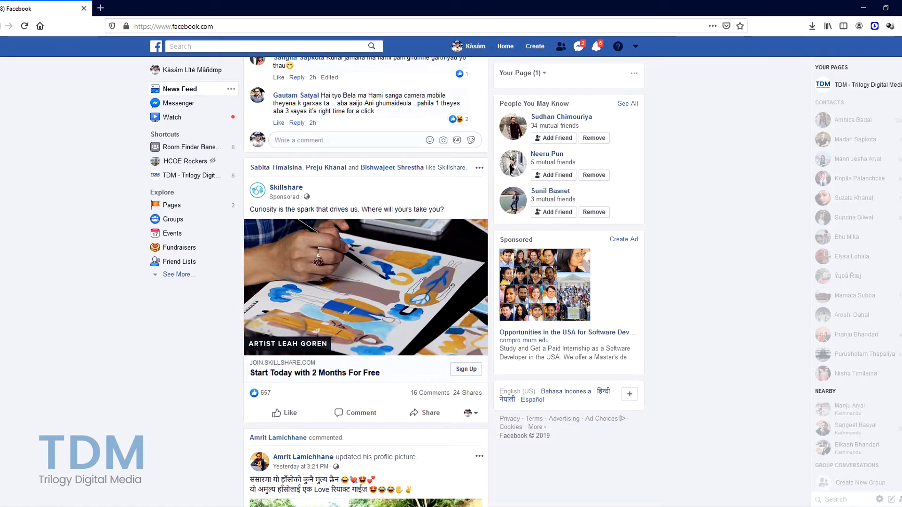
# - Open the "Assets- Create your first Facebook Ad Design" folder from the desktop and review its ad picture and avatar images
pyautogui.click(864, 8)
pyautogui.doubleClick(75, 167)
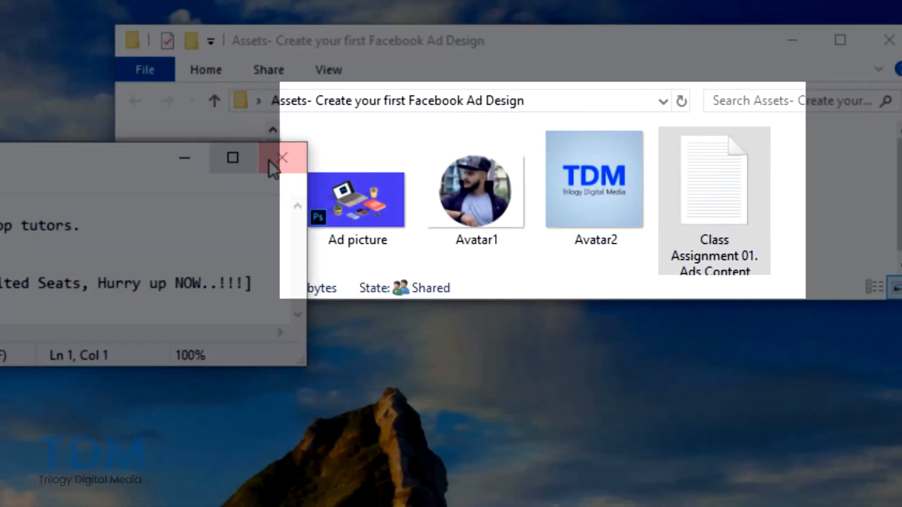
pyautogui.click(268, 160)
pyautogui.moveTo(590, 191)
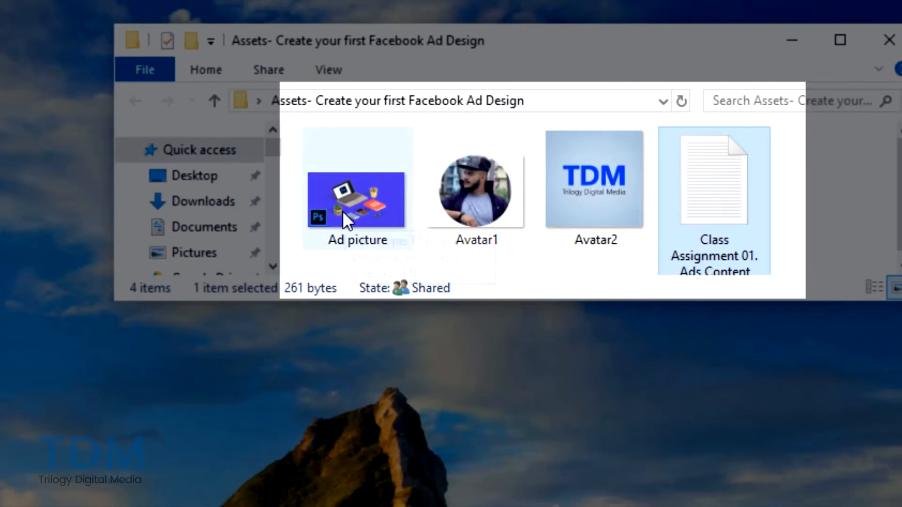
pyautogui.moveTo(366, 203)
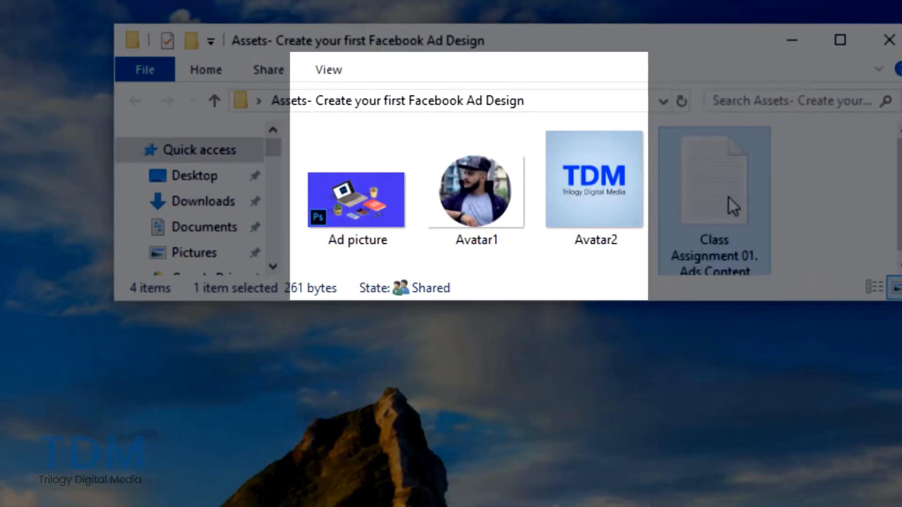
# - Open the "Class Assignment 01. Ads Content" text file, read the ad's title, website and descriptions, and close it
pyautogui.doubleClick(729, 198)
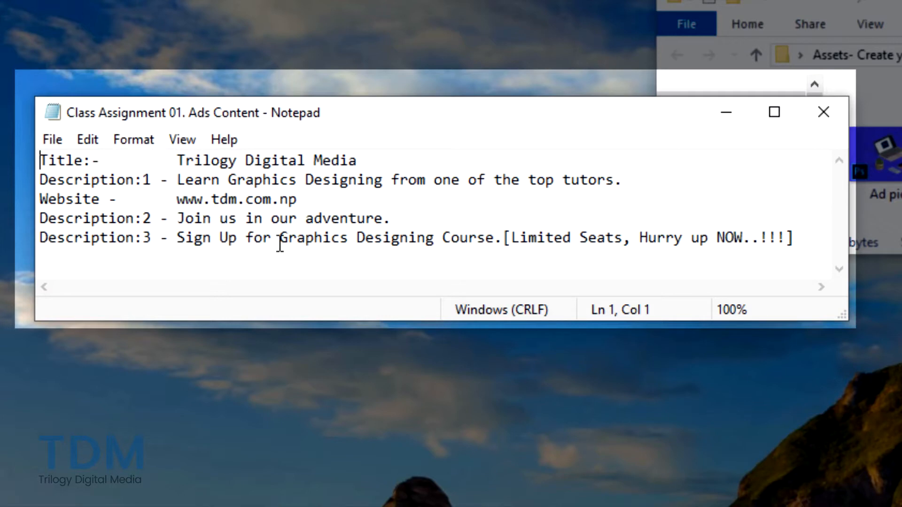
pyautogui.moveTo(253, 219); pyautogui.dragTo(361, 207)
pyautogui.click(403, 220)
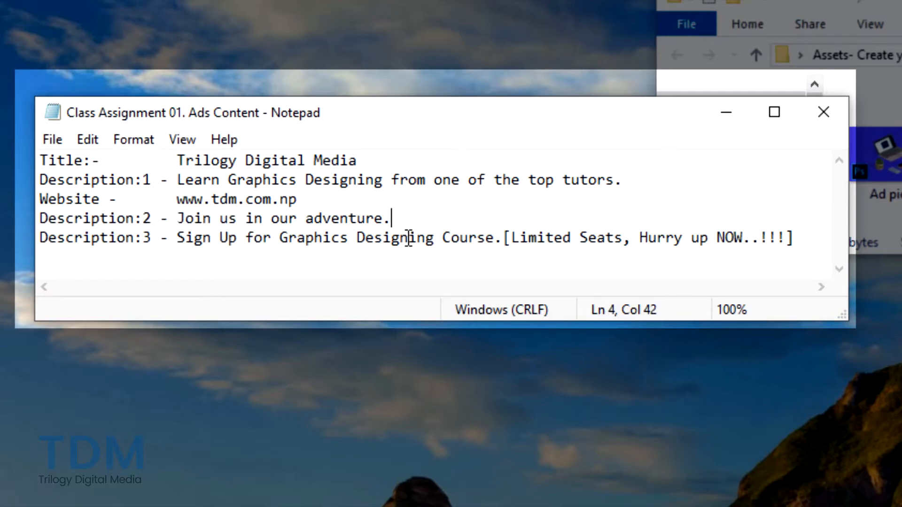
pyautogui.click(408, 238)
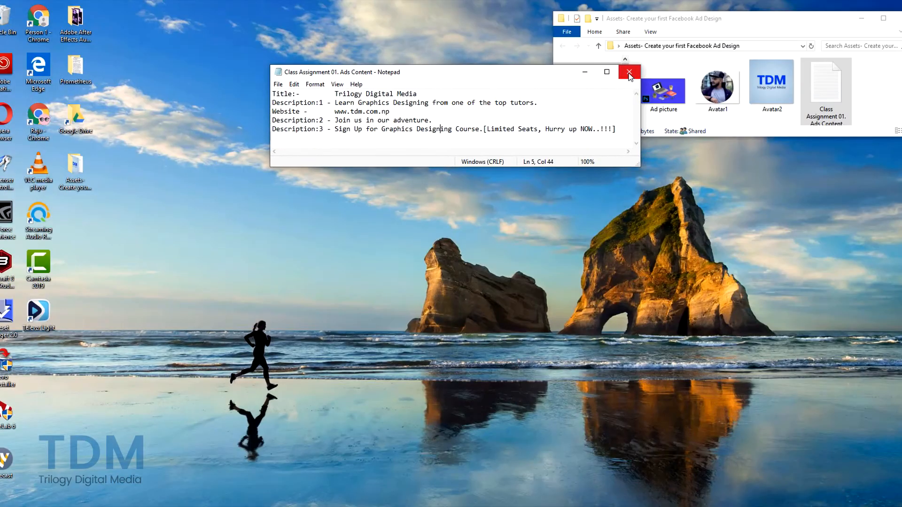
pyautogui.click(726, 92)
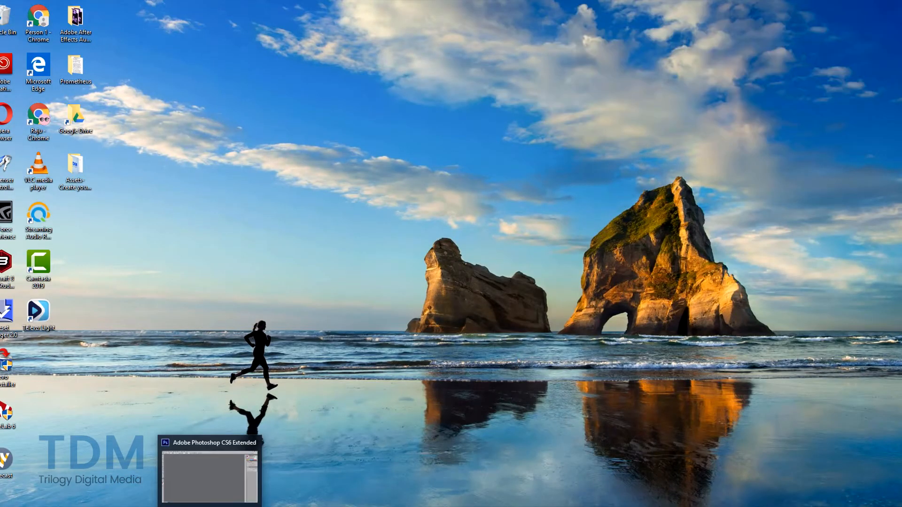
# - Bring up the Photoshop workspace and switch back to the Facebook feed in Firefox
pyautogui.click(209, 506)
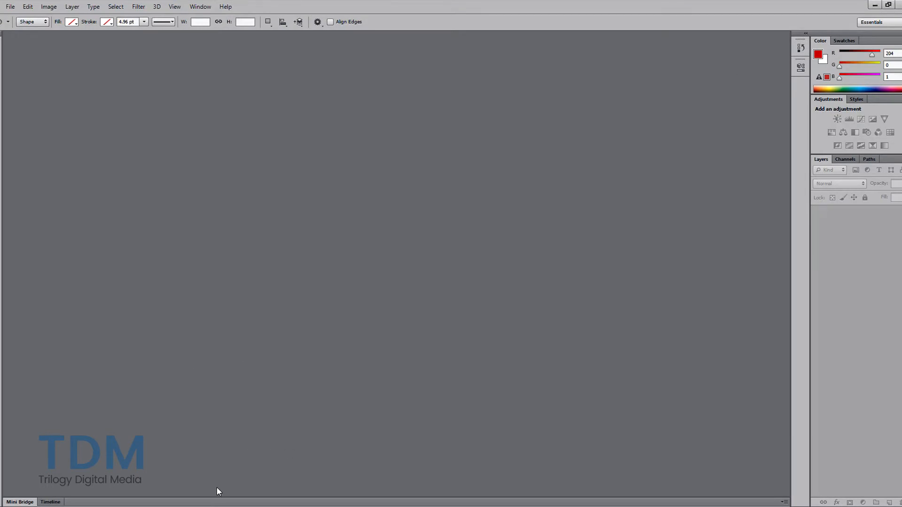
pyautogui.click(187, 506)
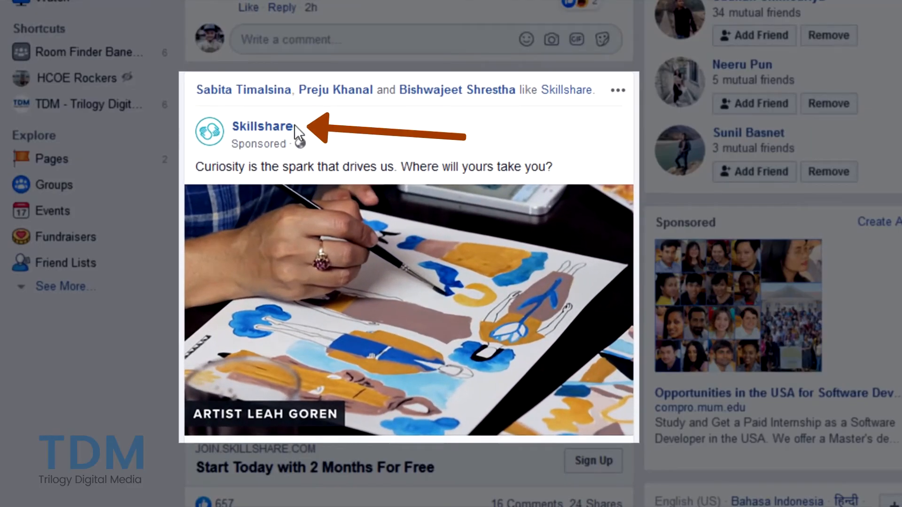
# - Highlight part of the Skillshare page name in the sponsored post and inspect that element
pyautogui.moveTo(296, 134); pyautogui.dragTo(258, 134)
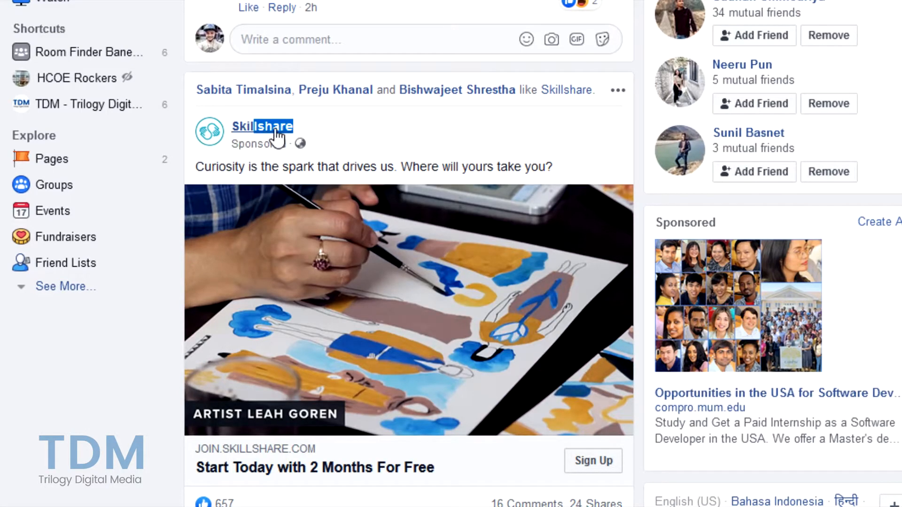
pyautogui.rightClick(281, 128)
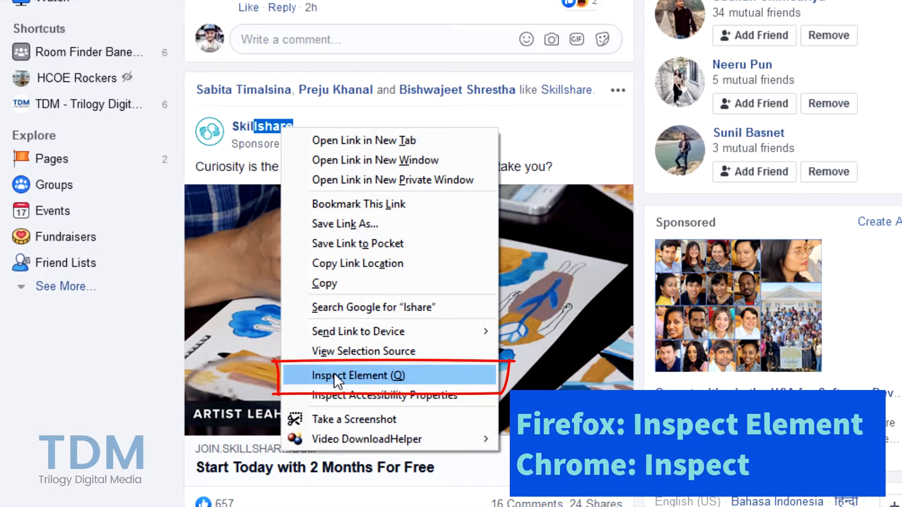
pyautogui.click(354, 376)
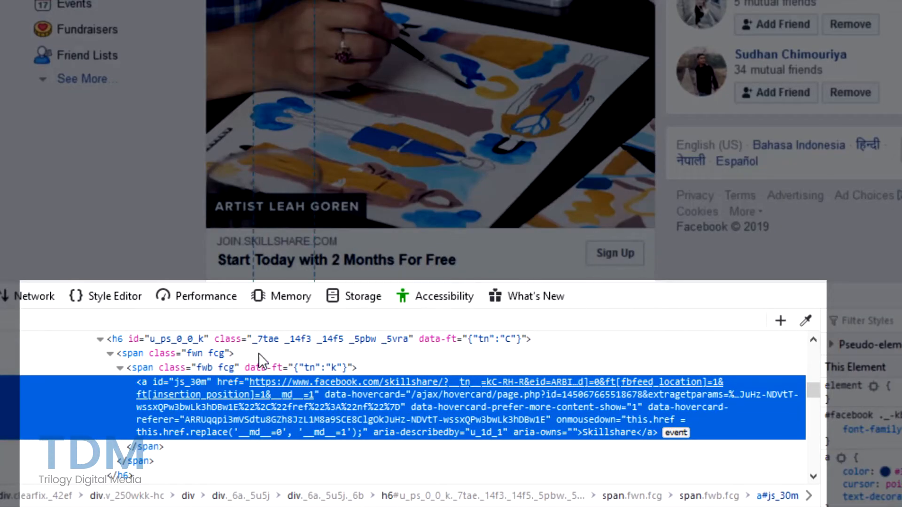
# - Look over the markup around the Skillshare link, collapsing and re-expanding its "fwb fcg" span and selecting the link element inside
pyautogui.scroll(-4, 214, 371)
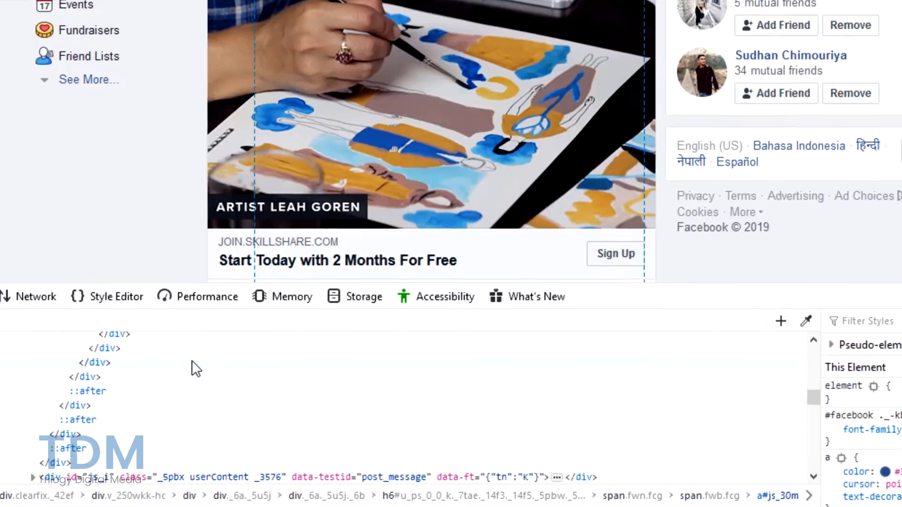
pyautogui.scroll(4, 232, 410)
pyautogui.scroll(2, 380, 430)
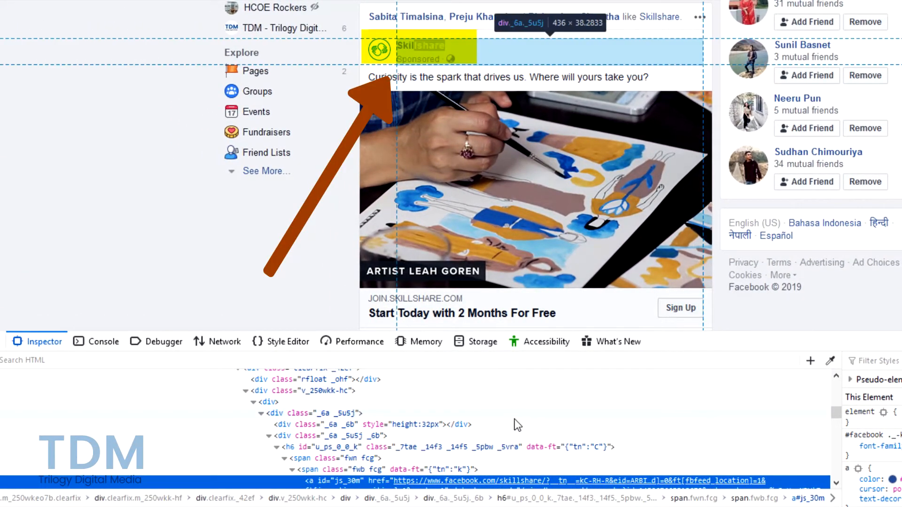
pyautogui.scroll(-3, 514, 419)
pyautogui.scroll(2, 520, 419)
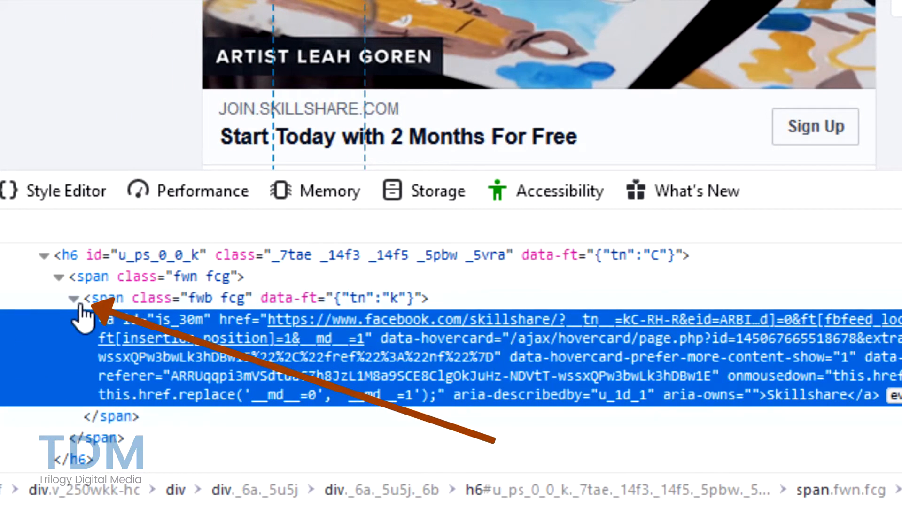
pyautogui.click(71, 301)
pyautogui.click(72, 301)
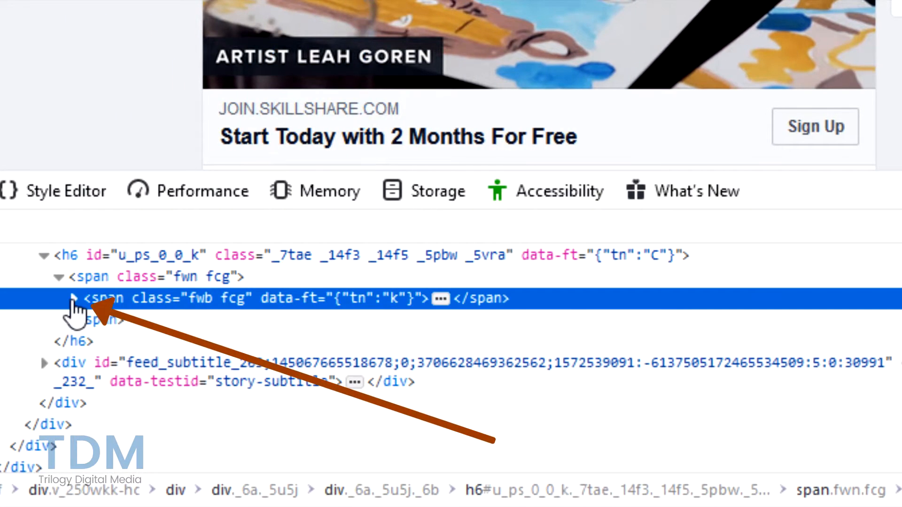
pyautogui.click(74, 302)
pyautogui.click(74, 302)
pyautogui.click(73, 301)
pyautogui.click(371, 314)
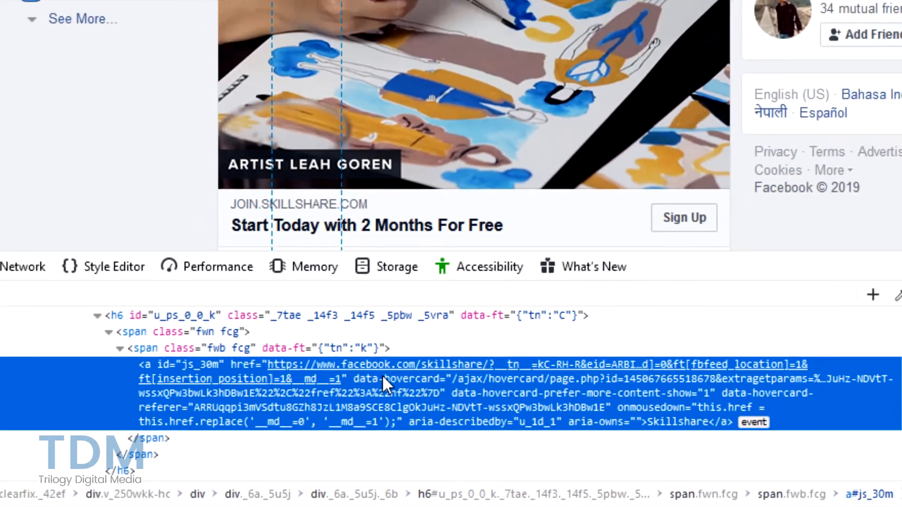
# - Examine which parts of the sponsored post the markup elements above and below the Skillshare link correspond to
pyautogui.scroll(-2, 263, 333)
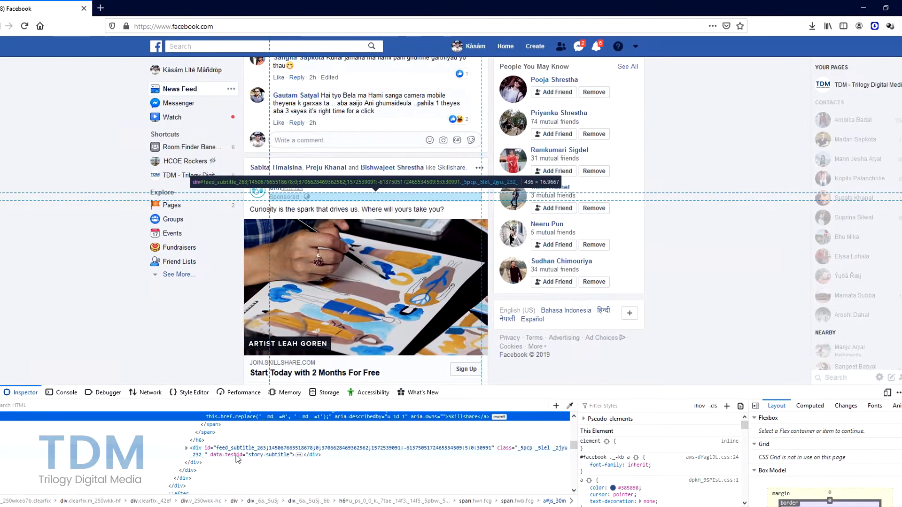
pyautogui.scroll(-3, 230, 456)
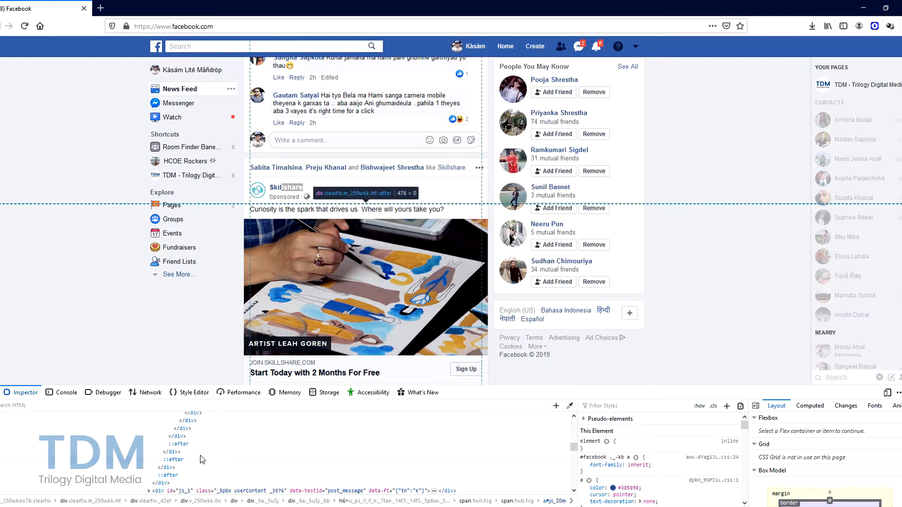
pyautogui.scroll(-4, 200, 455)
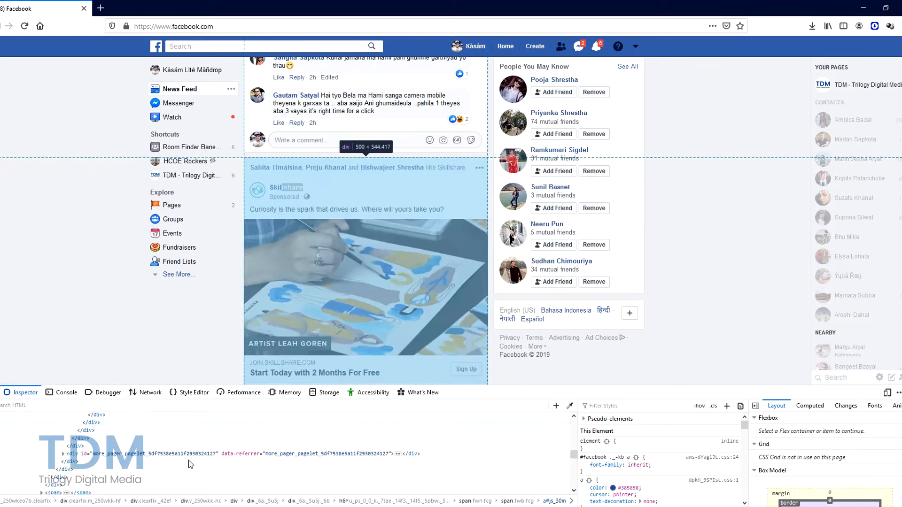
pyautogui.scroll(1, 190, 463)
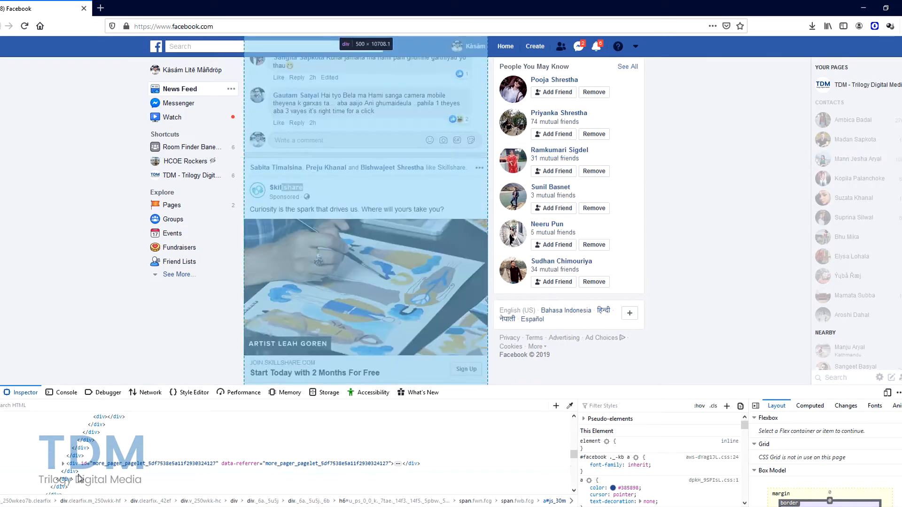
pyautogui.scroll(3, 117, 467)
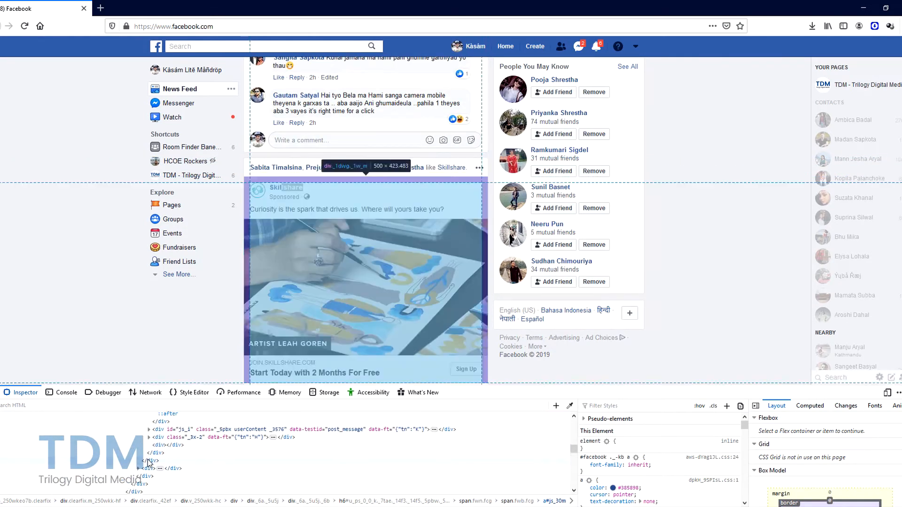
pyautogui.scroll(5, 148, 463)
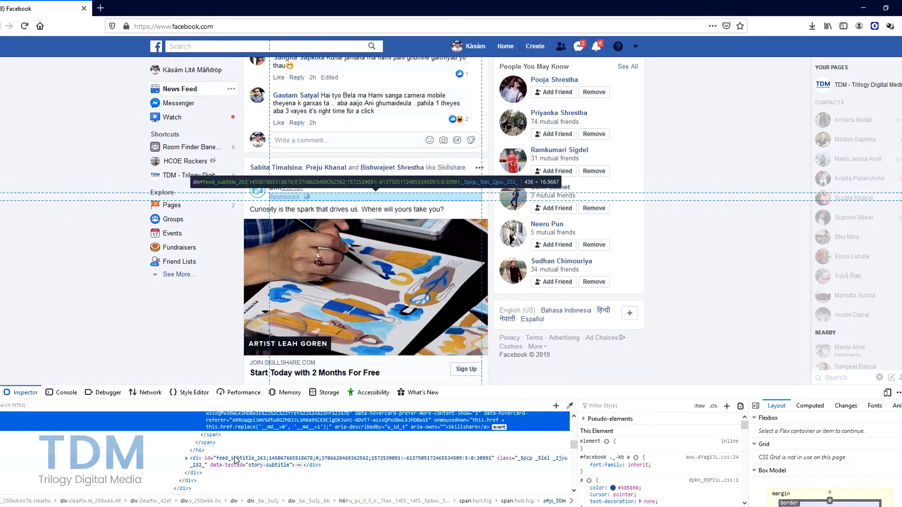
pyautogui.scroll(2, 263, 451)
pyautogui.scroll(3, 296, 432)
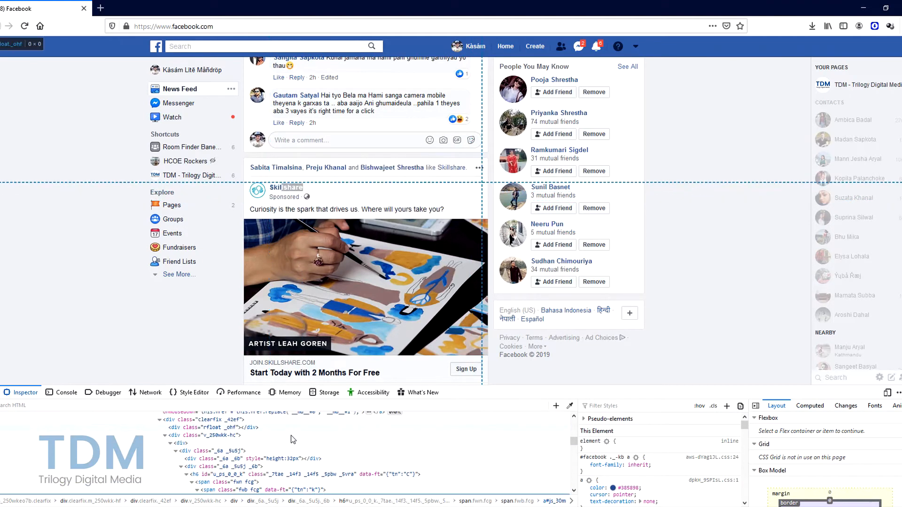
pyautogui.scroll(2, 293, 439)
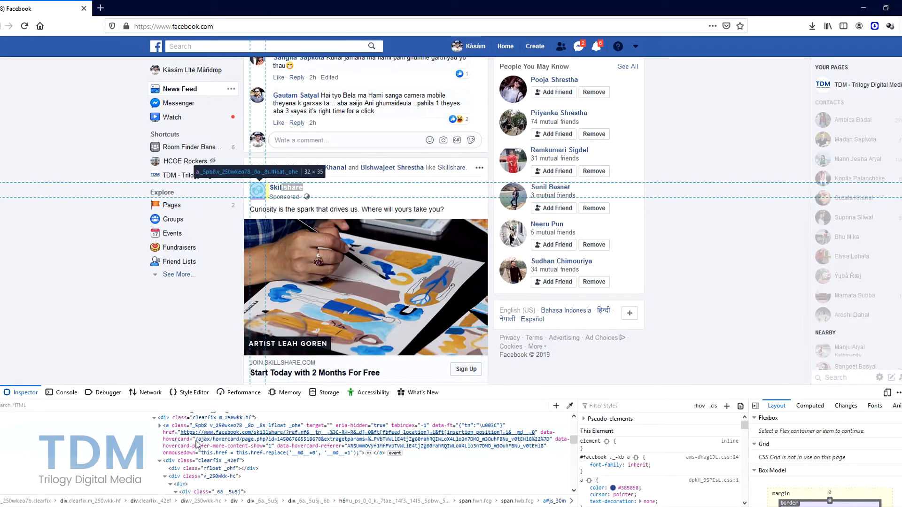
pyautogui.scroll(-4, 230, 451)
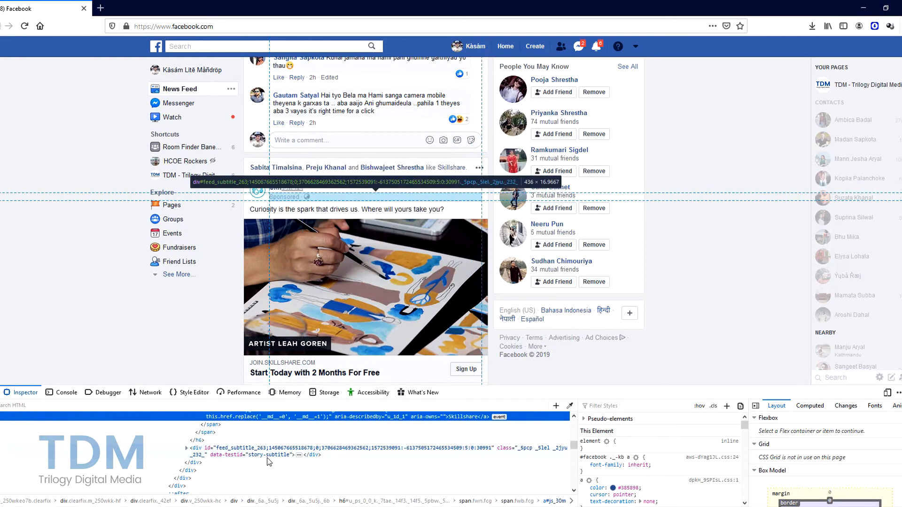
pyautogui.scroll(2, 267, 458)
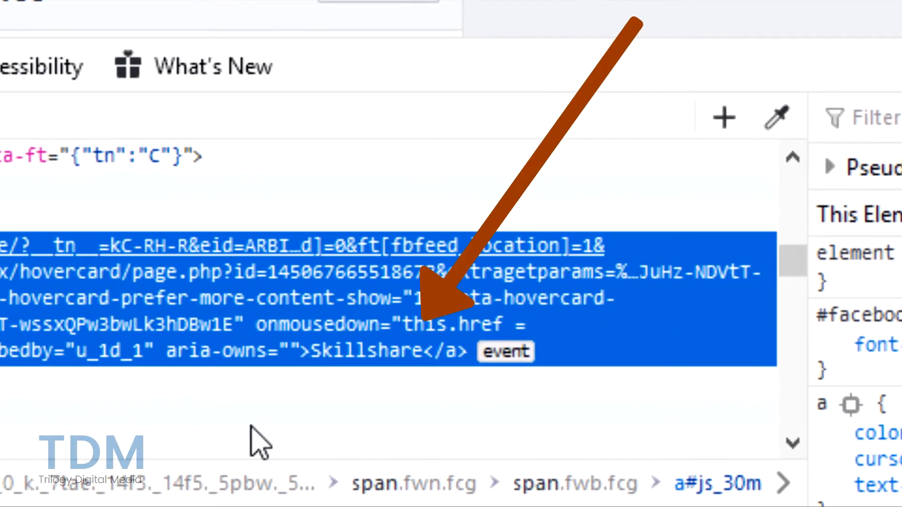
# - Replace the Skillshare link text in the markup with "Trilogy Digital Media" and apply it to the sponsored post
pyautogui.doubleClick(369, 368)
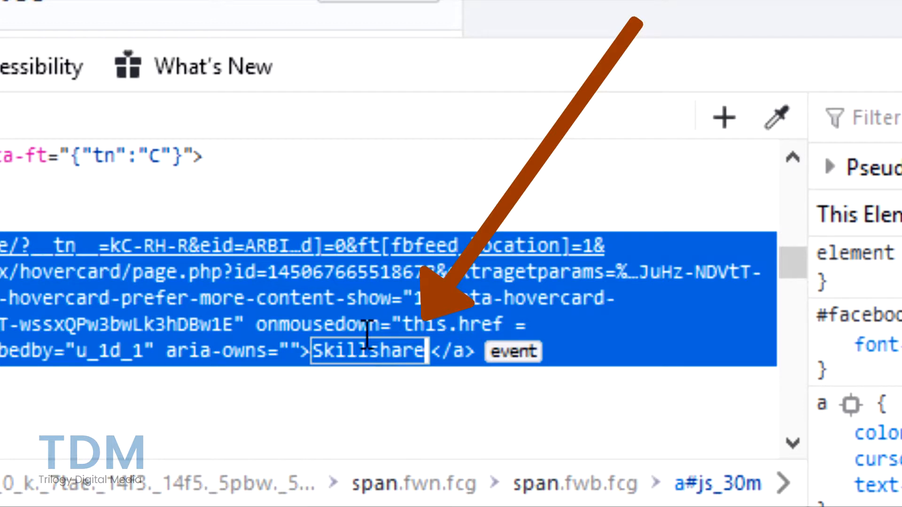
pyautogui.press('Return')
pyautogui.doubleClick(362, 353)
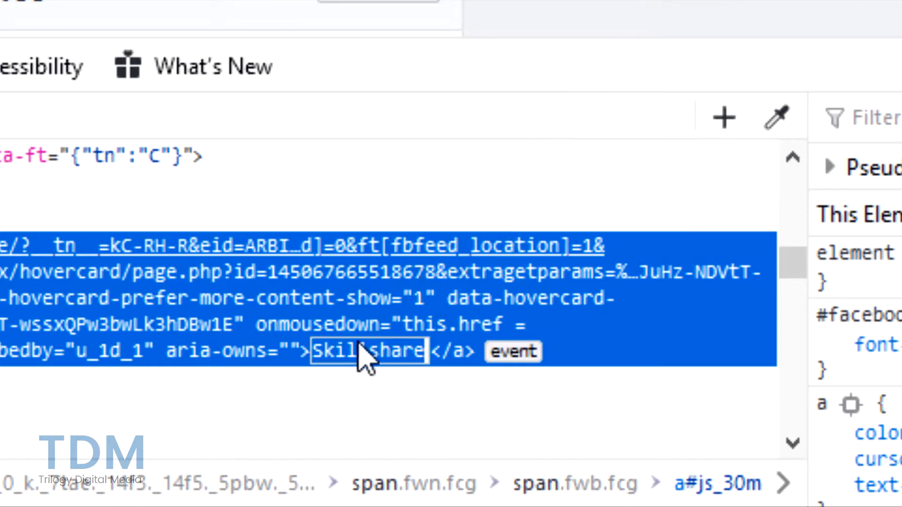
pyautogui.press('BackSpace')
pyautogui.press('Delete')
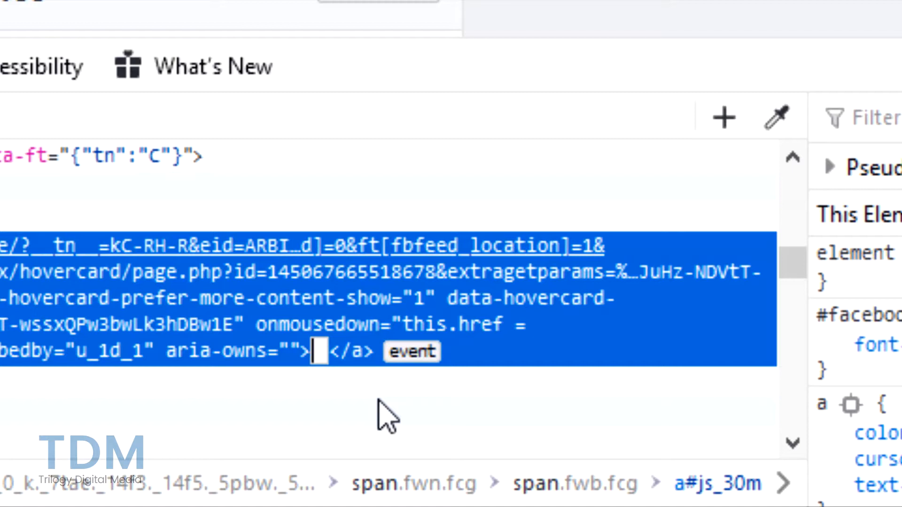
pyautogui.write('Trilogy')
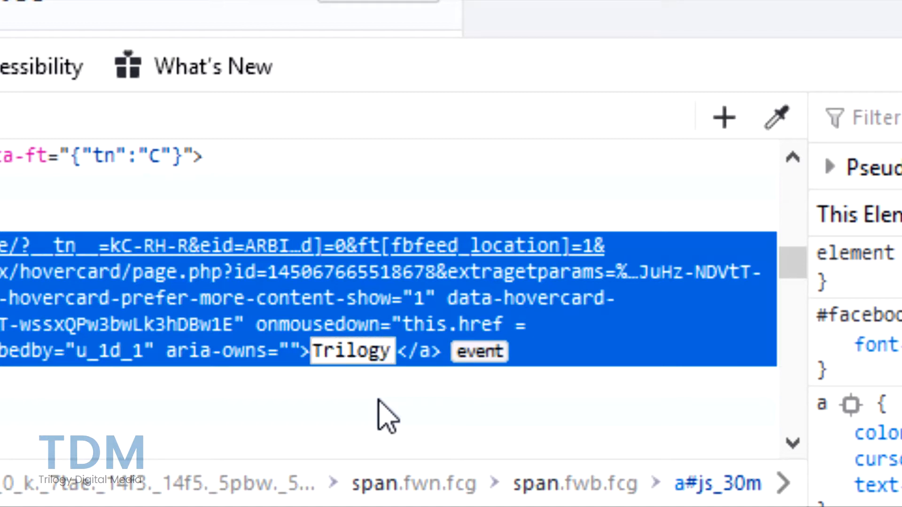
pyautogui.write(' Digital Media')
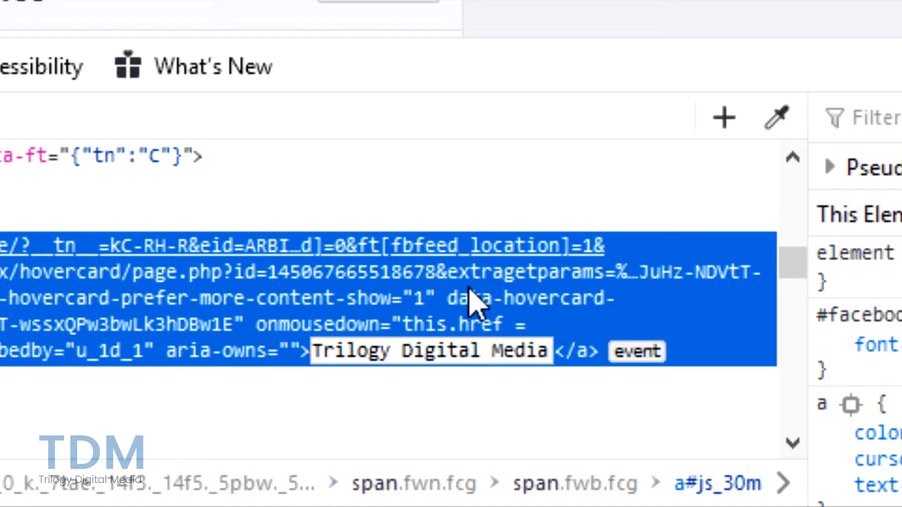
pyautogui.scroll(-3, 453, 362)
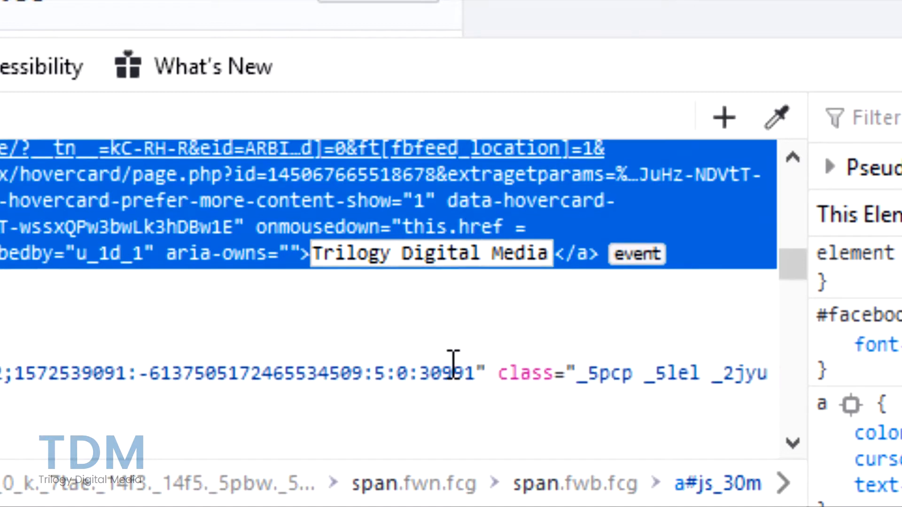
pyautogui.scroll(3, 422, 331)
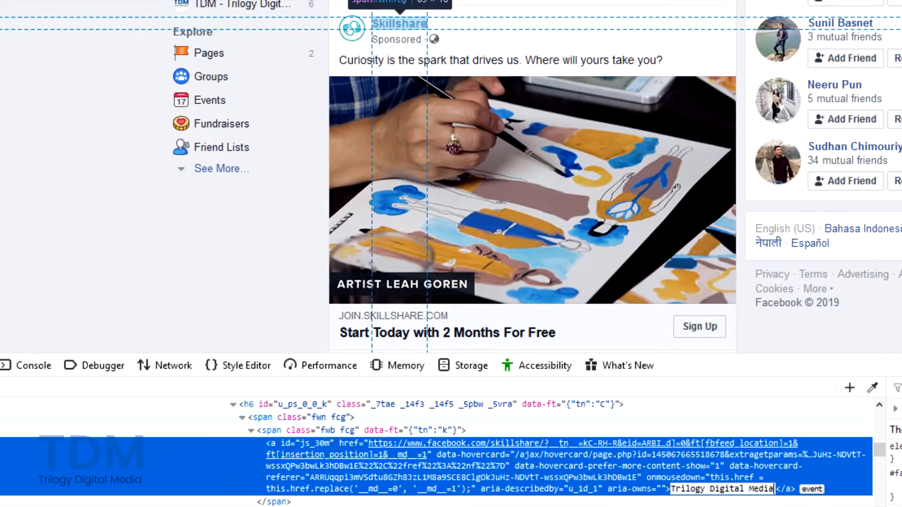
pyautogui.press('Return')
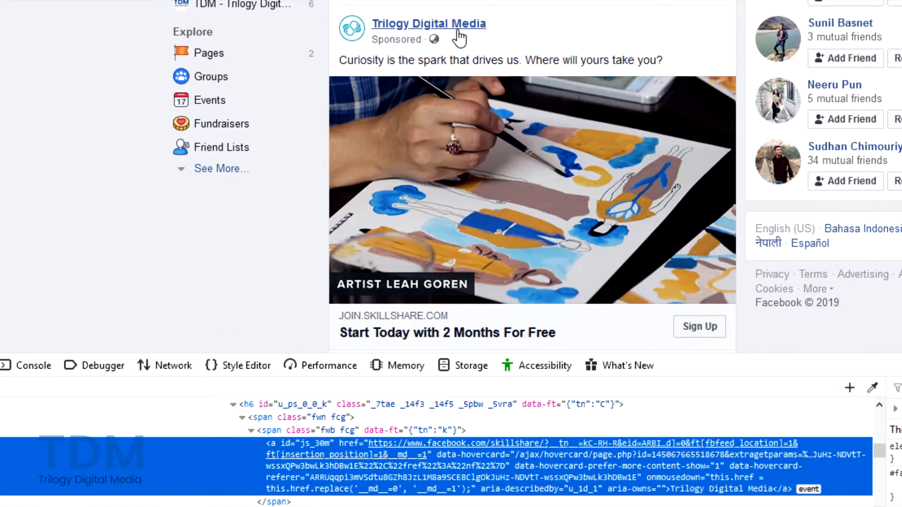
# - Highlight the beginning of the sponsored post's caption, "Curiosity is the spark that drives us", and inspect that element
pyautogui.moveTo(485, 28)
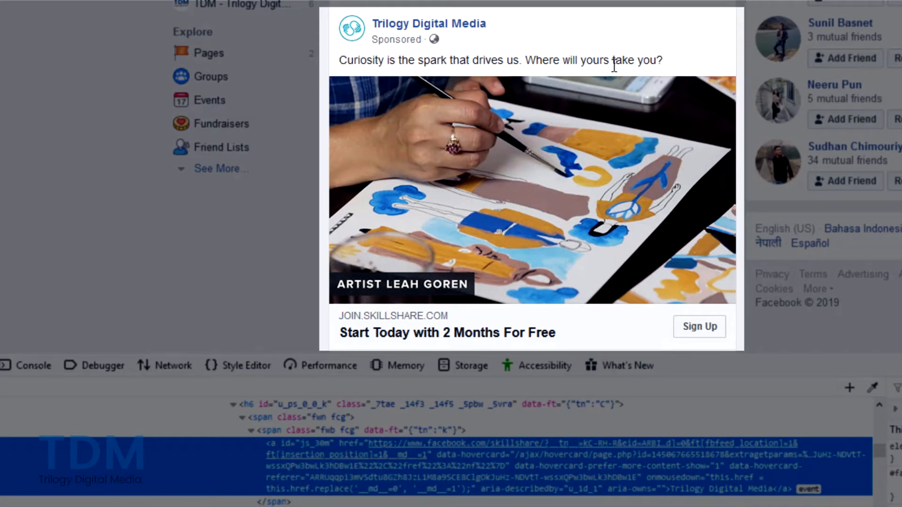
pyautogui.moveTo(663, 60); pyautogui.dragTo(678, 70)
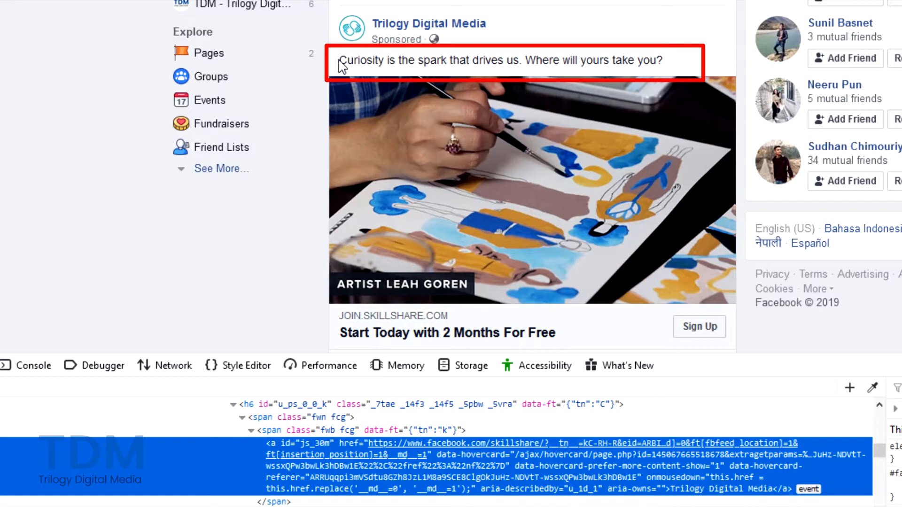
pyautogui.moveTo(340, 61); pyautogui.dragTo(376, 61)
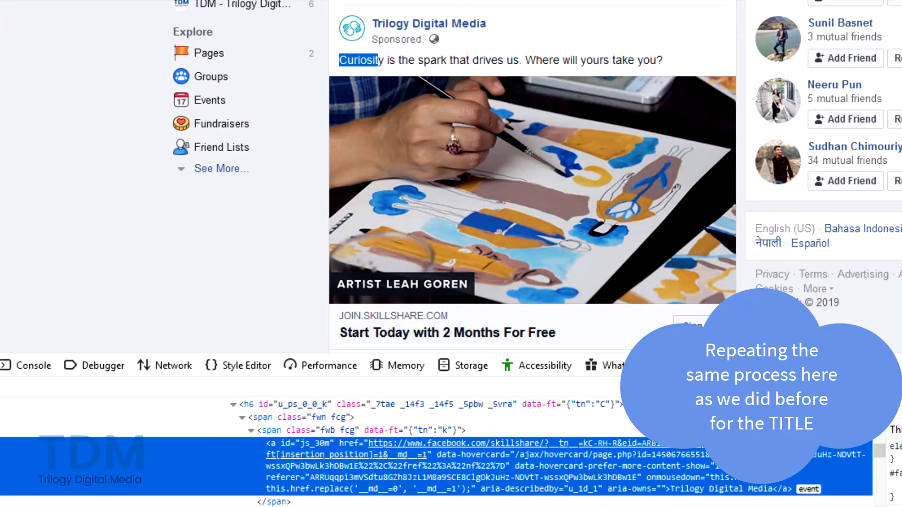
pyautogui.hotkey('ctrl', 'shift', 'c')
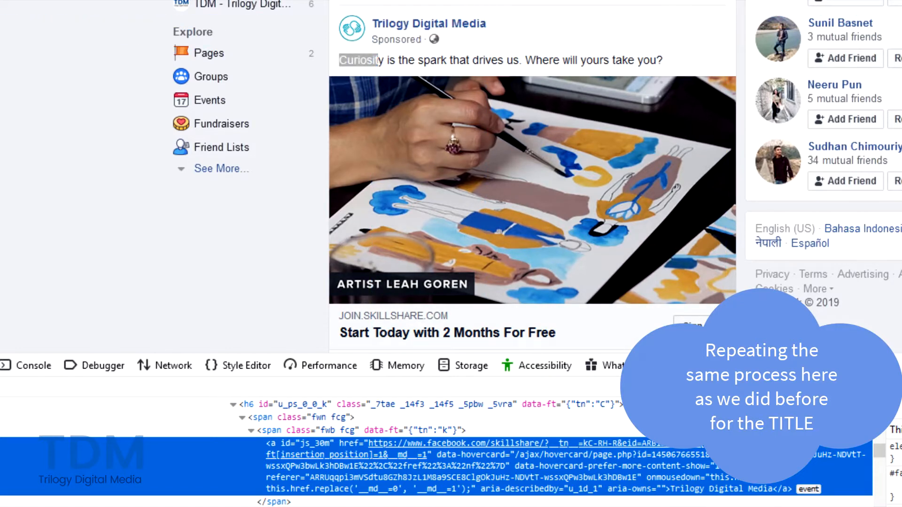
pyautogui.hotkey('ctrl', 'shift', 'c')
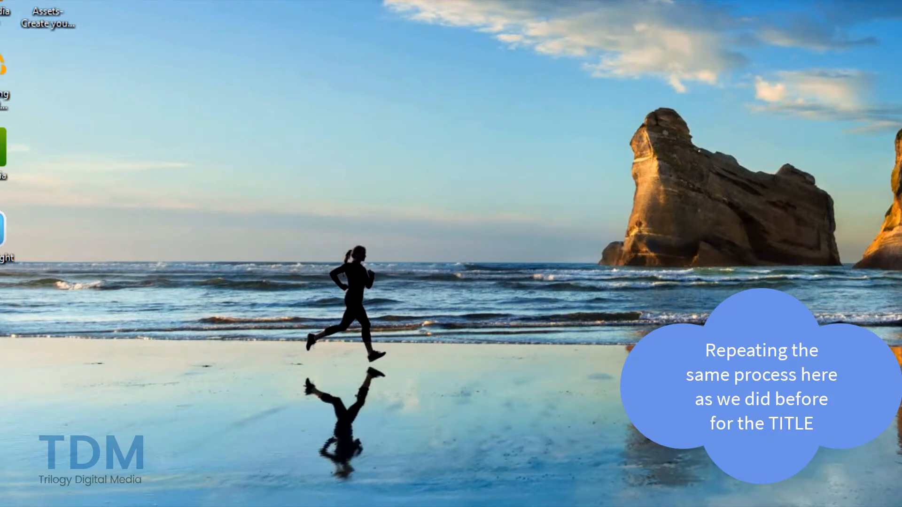
pyautogui.hotkey('ctrl', 'c')
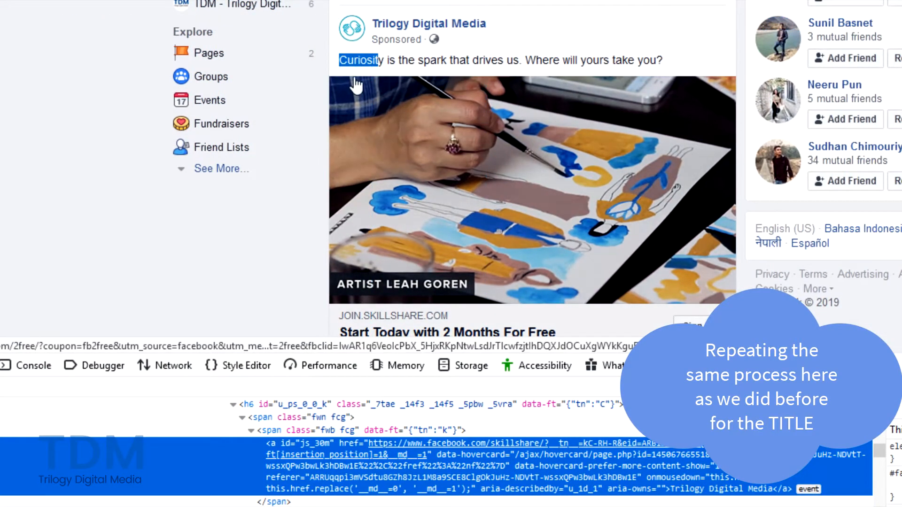
pyautogui.rightClick(366, 61)
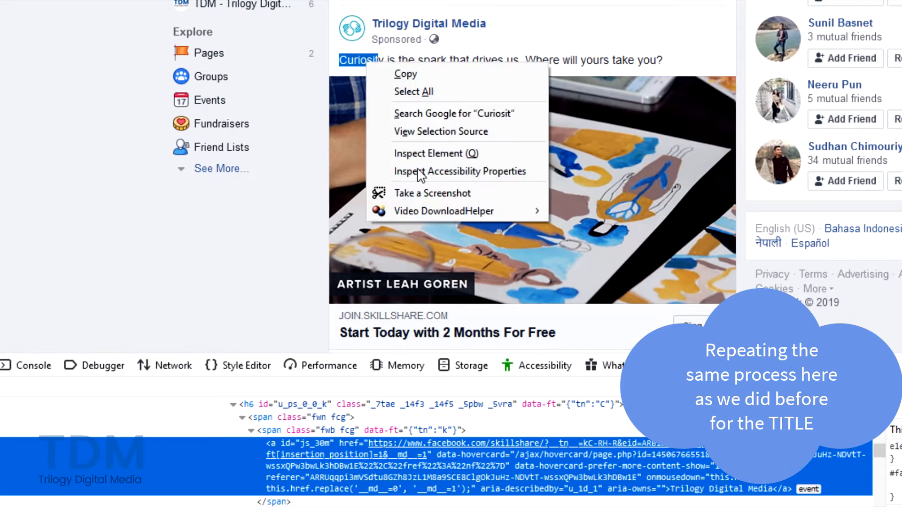
pyautogui.click(452, 153)
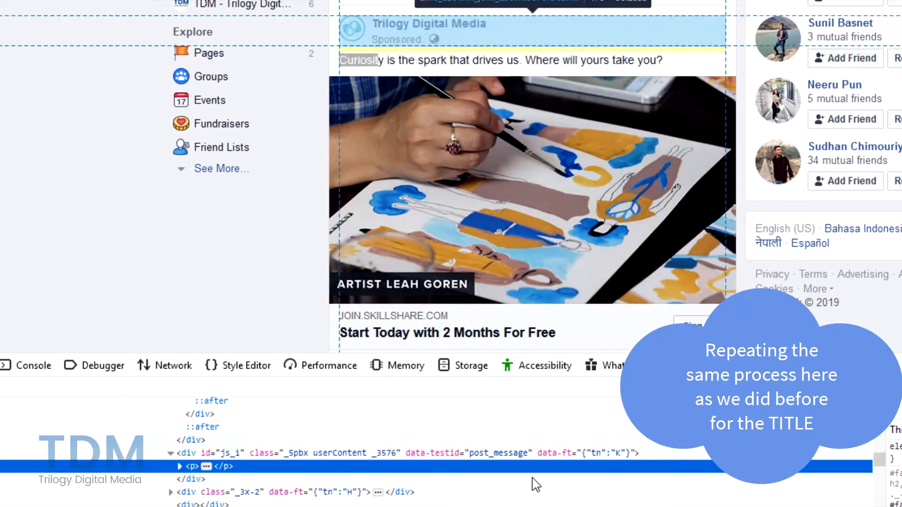
# - Expand the caption's paragraph element and replace its text with the copied line "Learn Graphics Designing from one of the top tutors."
pyautogui.click(179, 466)
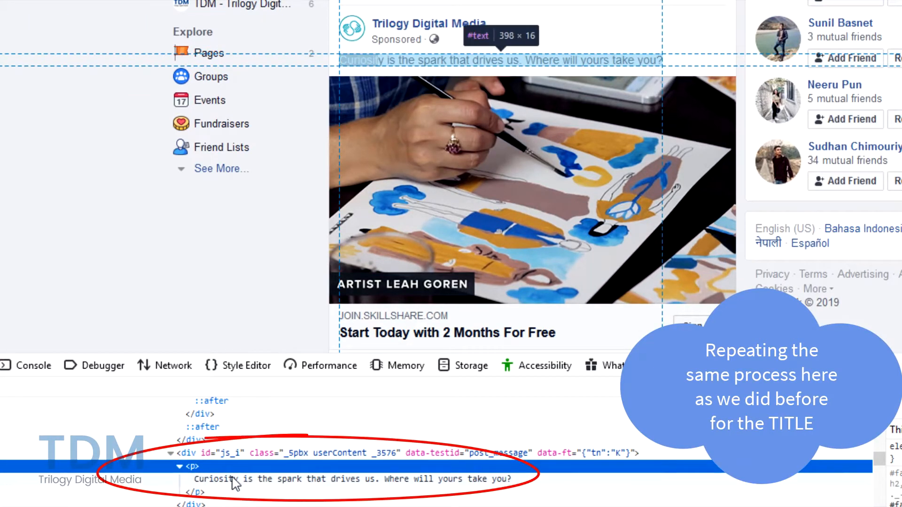
pyautogui.click(270, 479)
pyautogui.doubleClick(270, 479)
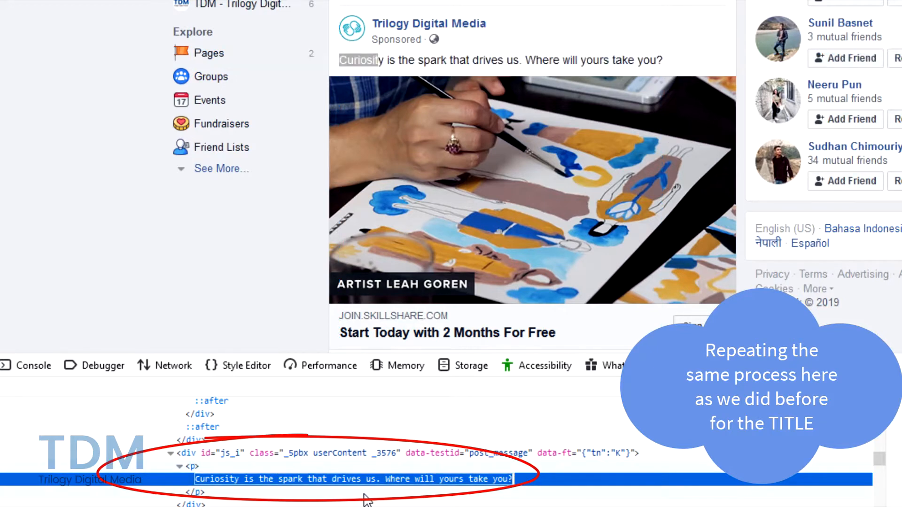
pyautogui.hotkey('ctrl', 'v')
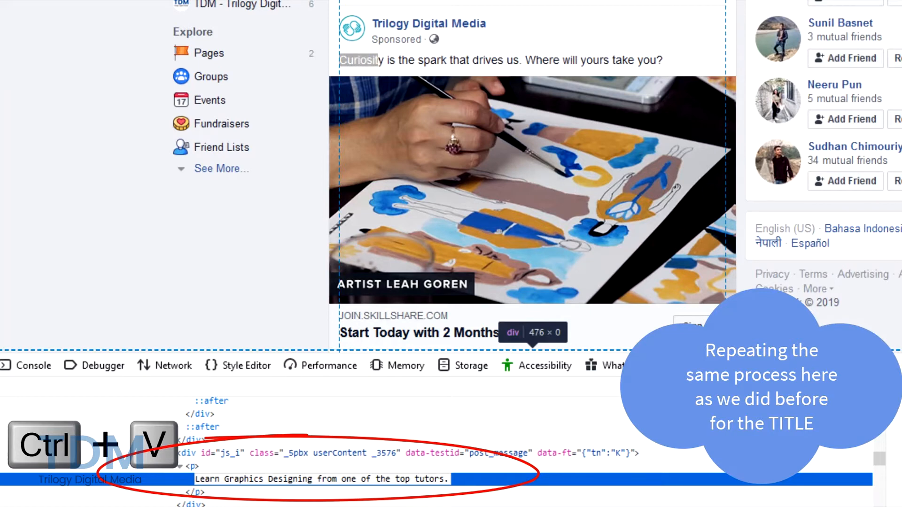
pyautogui.press('Return')
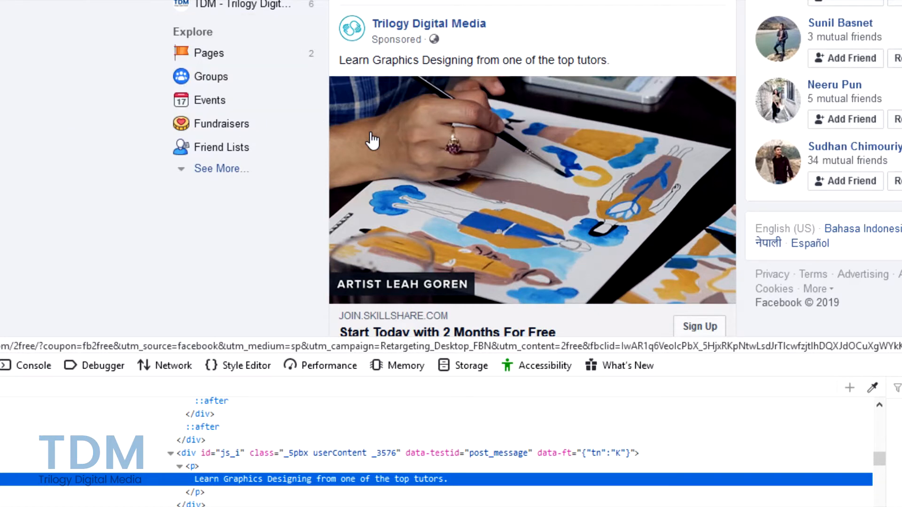
# - Capture the screen with the edited post, and in Photoshop start a new document with width 1920 and height 1080
pyautogui.press('Print')
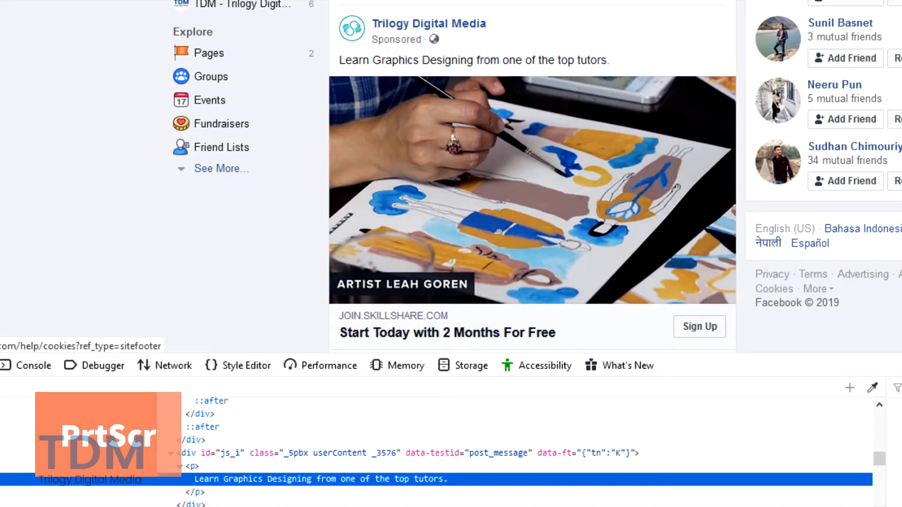
pyautogui.scroll(-2, 532, 188)
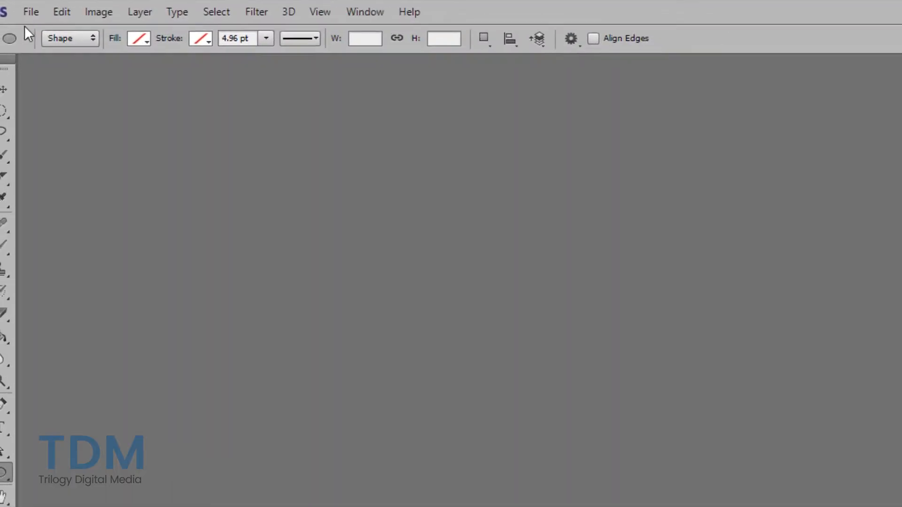
pyautogui.hotkey('ctrl', 'n')
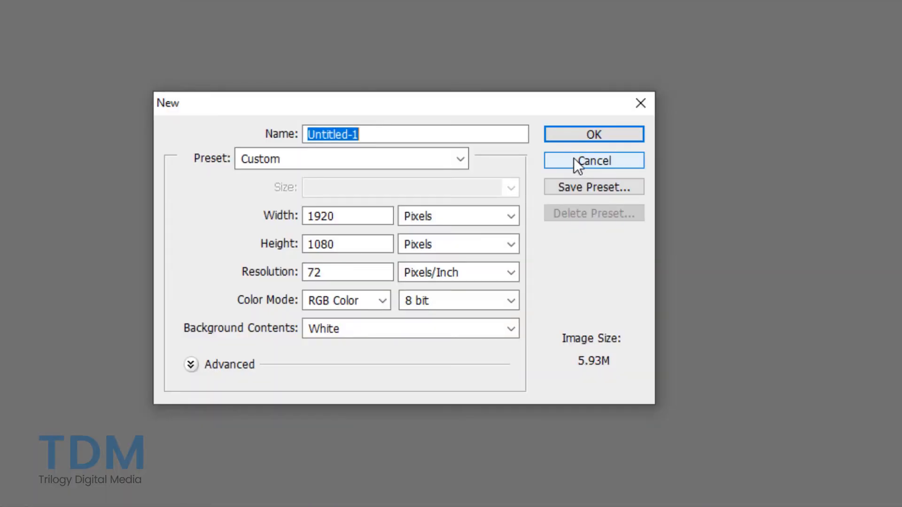
pyautogui.moveTo(372, 215); pyautogui.dragTo(290, 217)
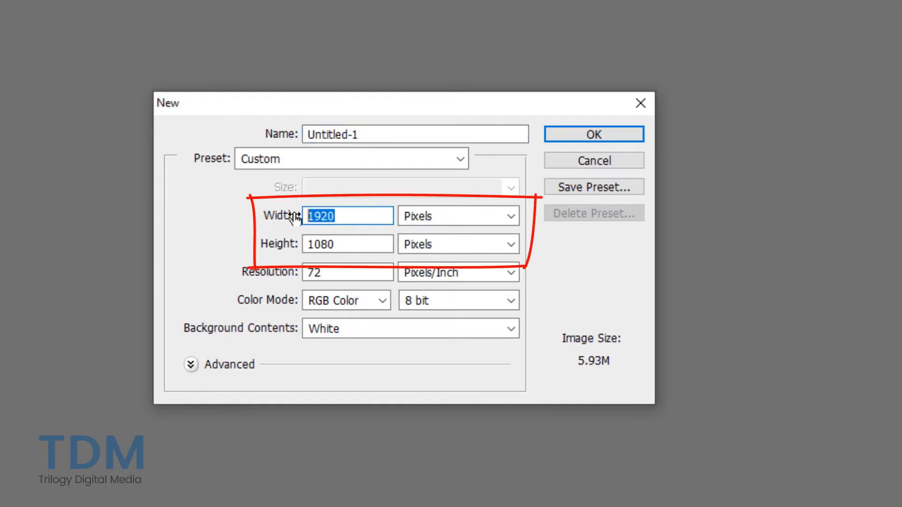
pyautogui.write('1920')
pyautogui.press('Tab')
pyautogui.press('Tab')
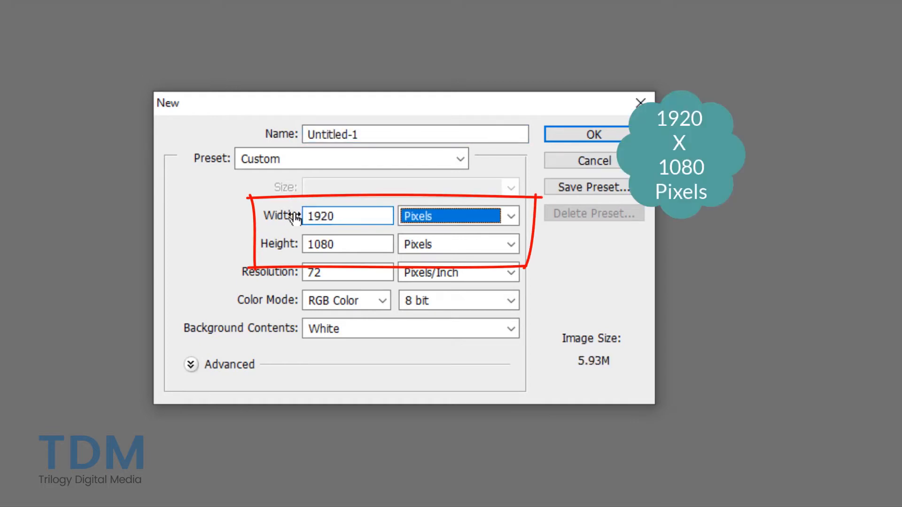
pyautogui.write('18')
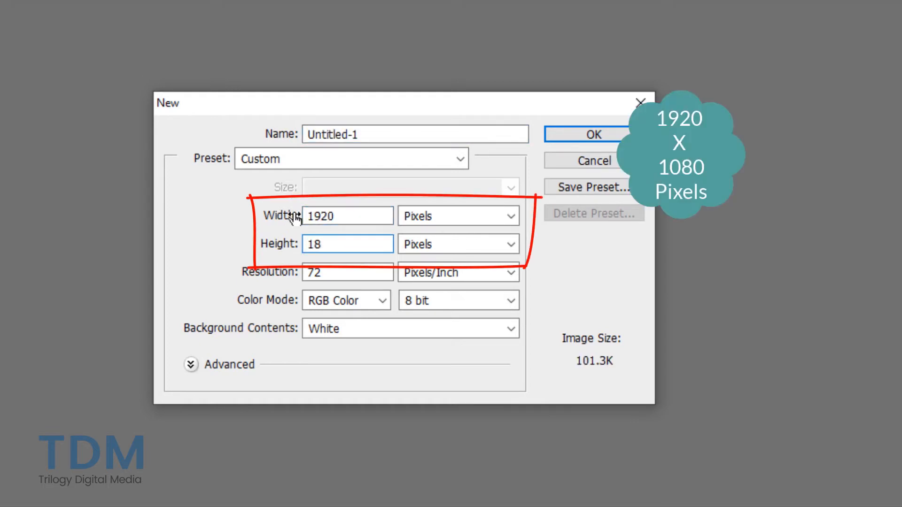
pyautogui.press('BackSpace')
pyautogui.write('080')
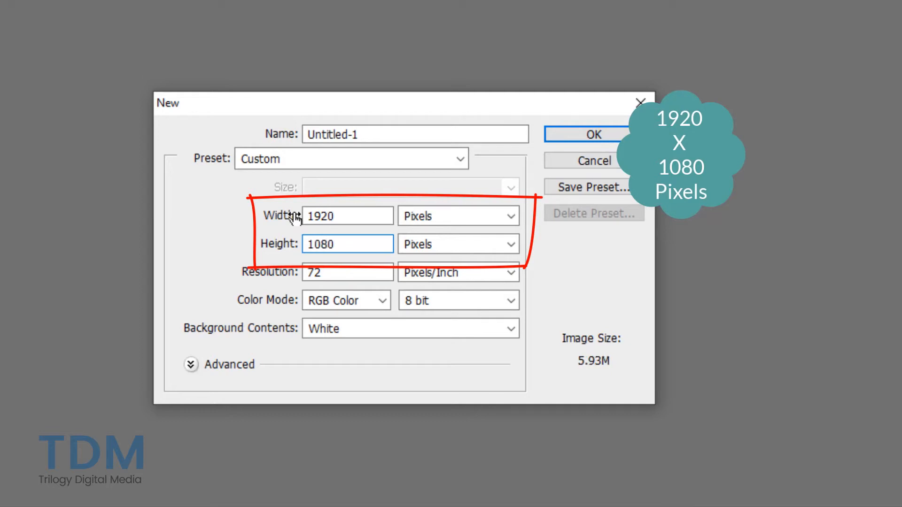
# - Choose Pixels as the unit for the new document's width and height and create the document
pyautogui.click(471, 218)
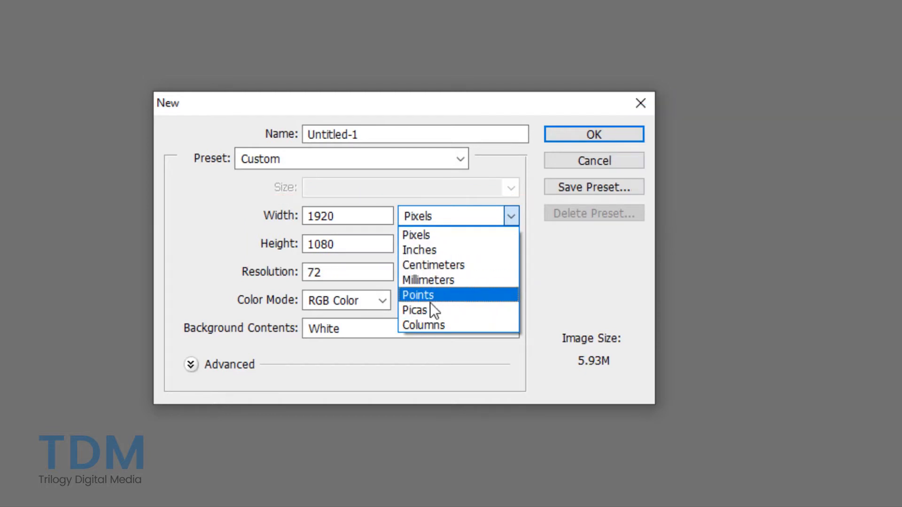
pyautogui.click(445, 235)
pyautogui.click(442, 243)
pyautogui.click(427, 259)
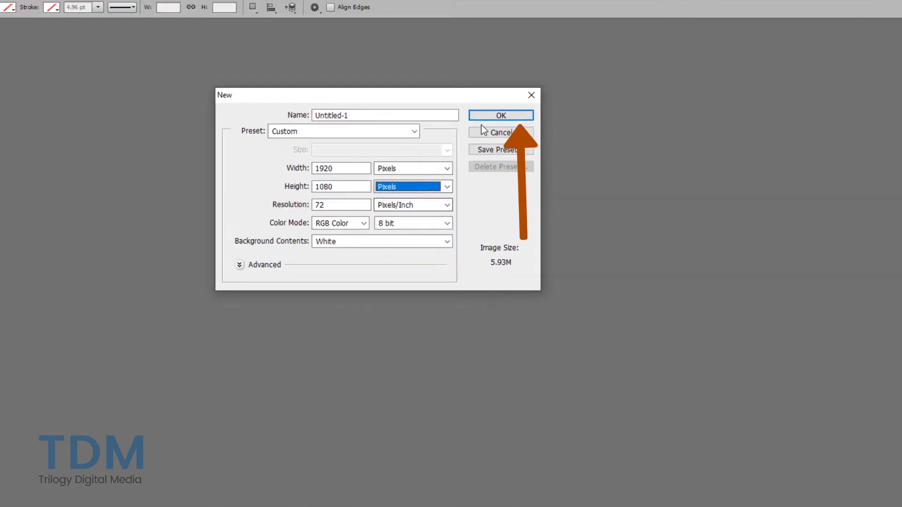
pyautogui.click(501, 116)
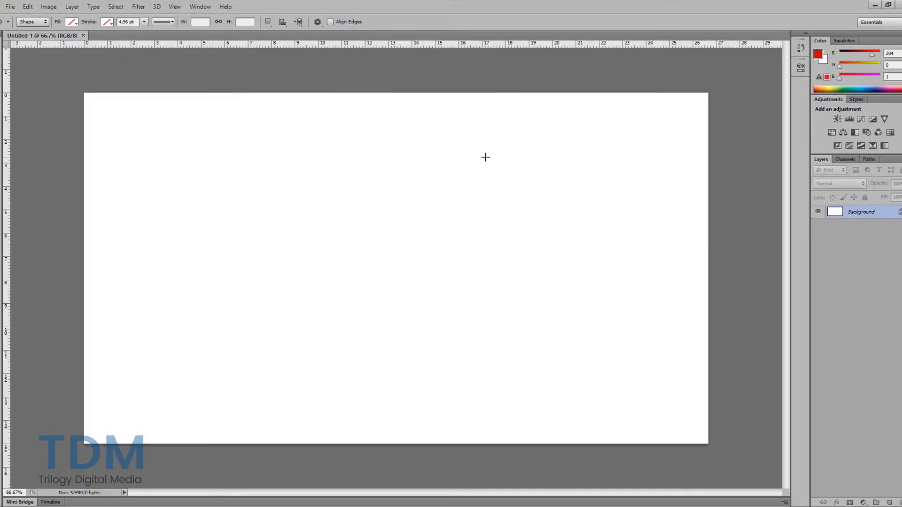
# - Capture the edited Facebook page in Firefox again and paste the screenshot into the blank Photoshop document
pyautogui.hotkey('ctrl', 'v')
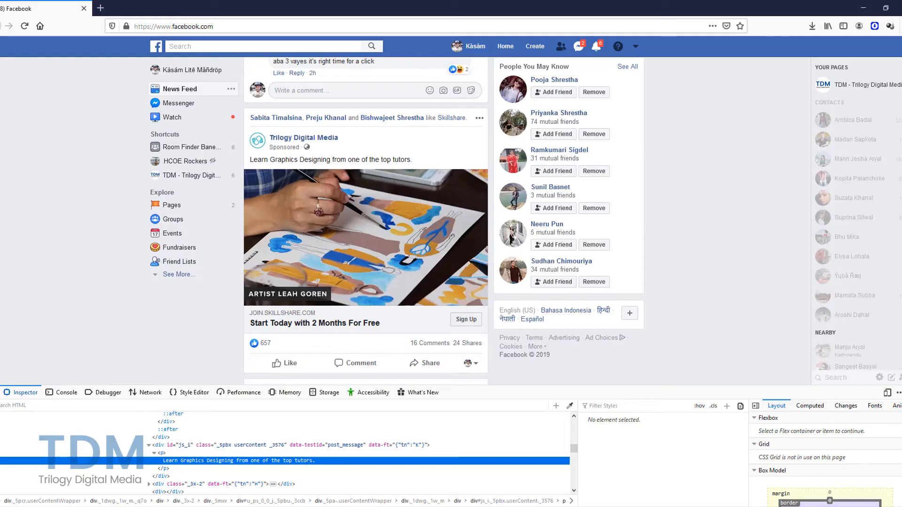
pyautogui.press('Print')
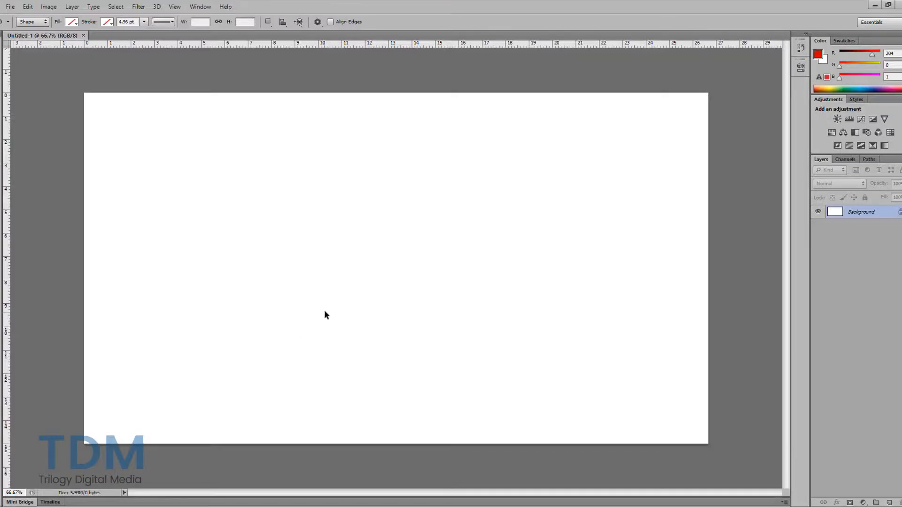
pyautogui.hotkey('ctrl', 'v')
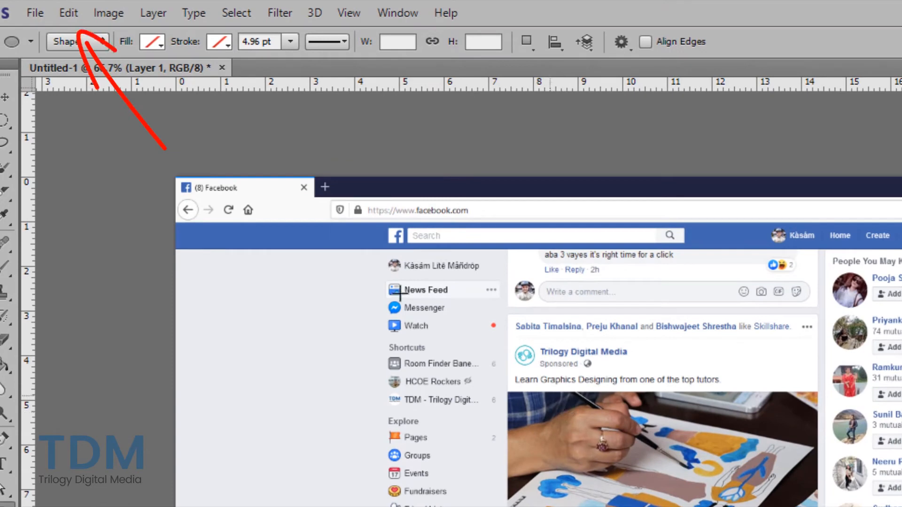
pyautogui.click(73, 12)
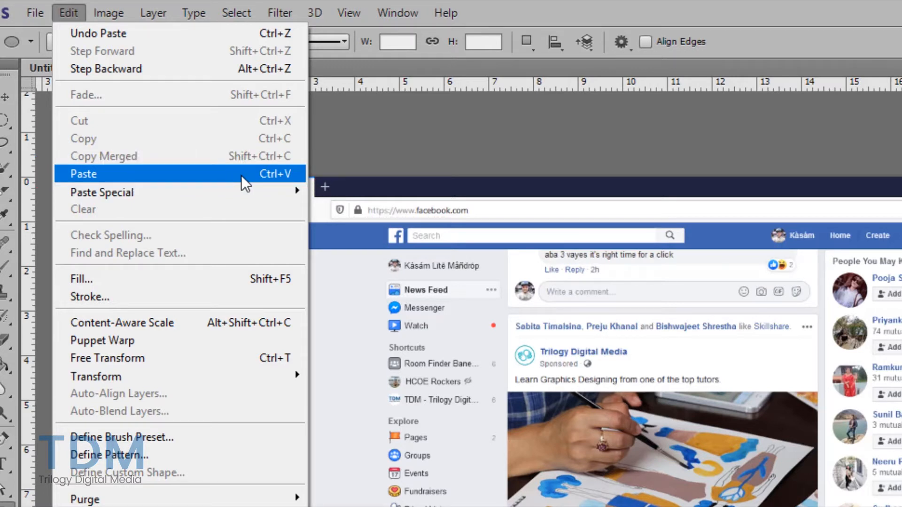
pyautogui.click(664, 134)
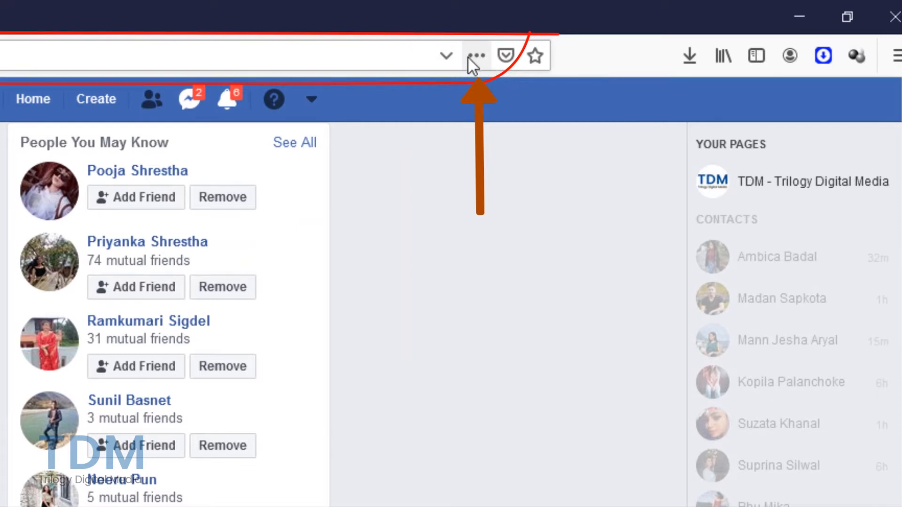
# - Take a Firefox screenshot of the sponsored post from its header to its Sign Up strip and download it as abc-1.png
pyautogui.click(474, 55)
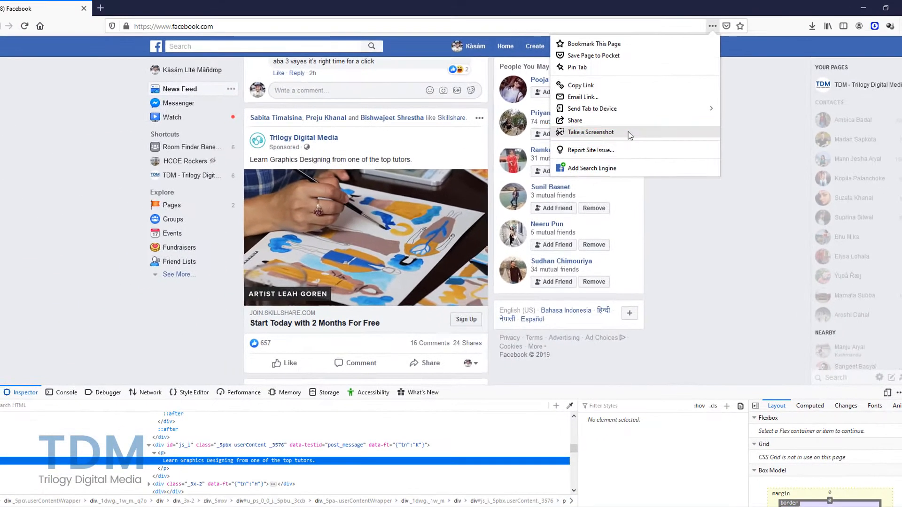
pyautogui.click(422, 229)
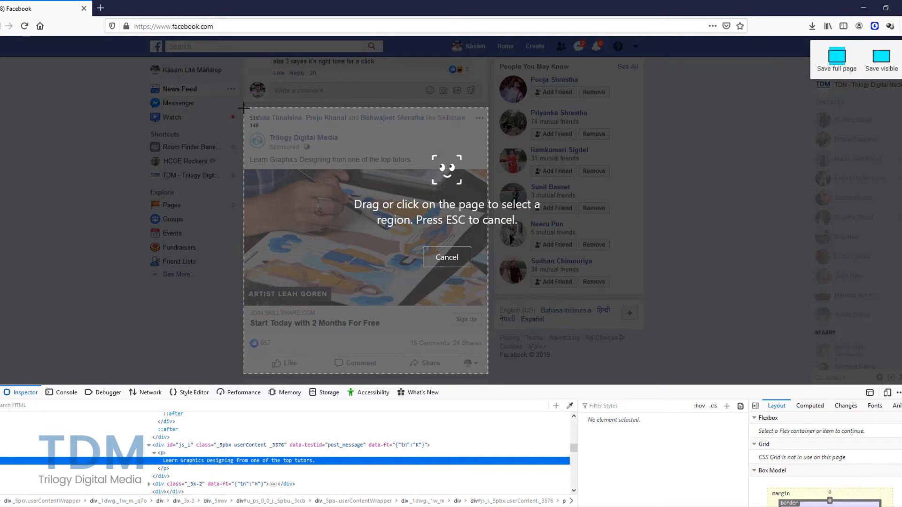
pyautogui.moveTo(244, 108); pyautogui.dragTo(488, 334)
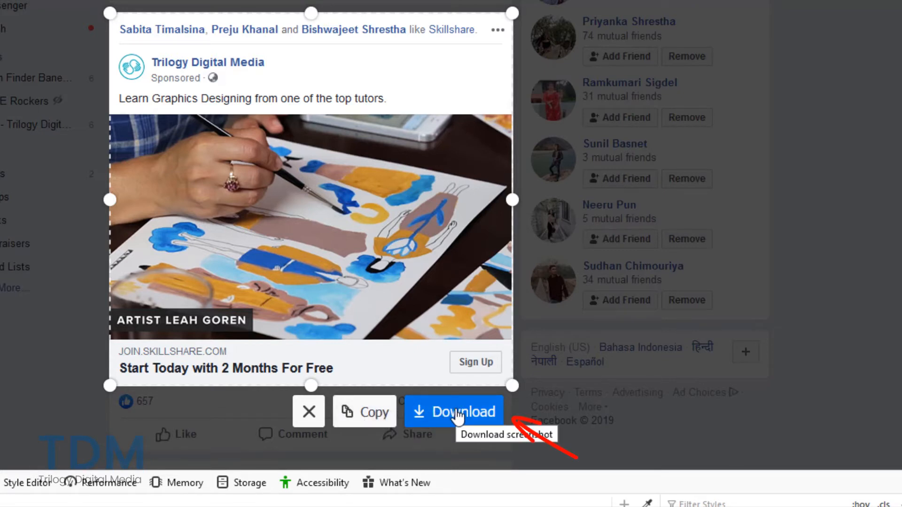
pyautogui.click(458, 413)
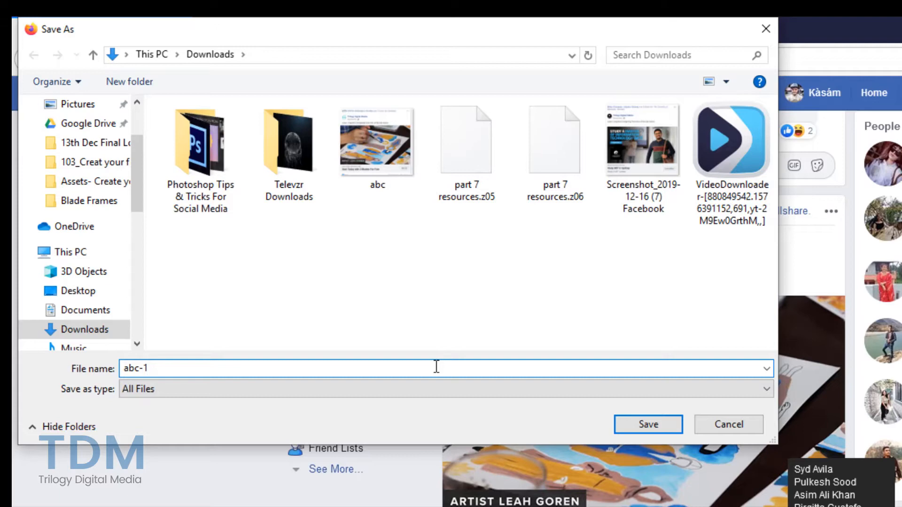
pyautogui.write('.png')
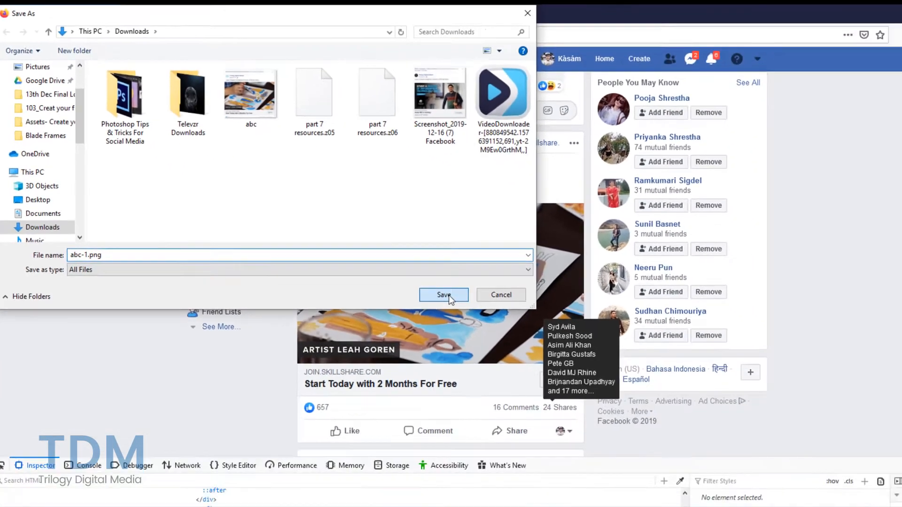
pyautogui.click(648, 424)
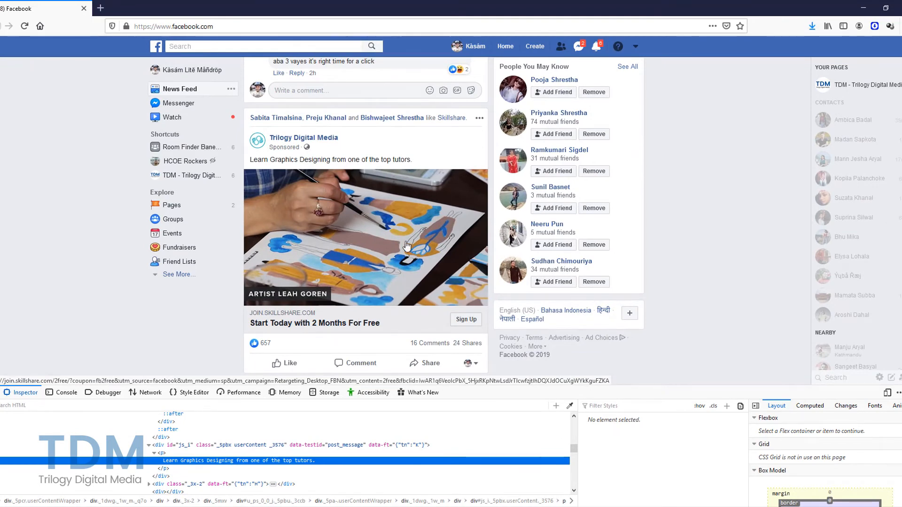
# - Show the downloaded abc-1 image in its folder and place it in the Photoshop document over the pasted page screenshot
pyautogui.hotkey('alt', 'Tab')
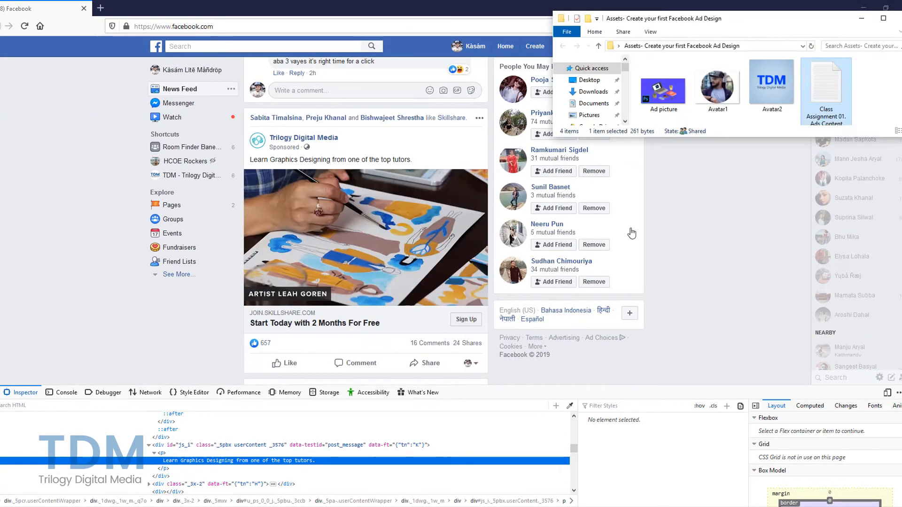
pyautogui.click(861, 23)
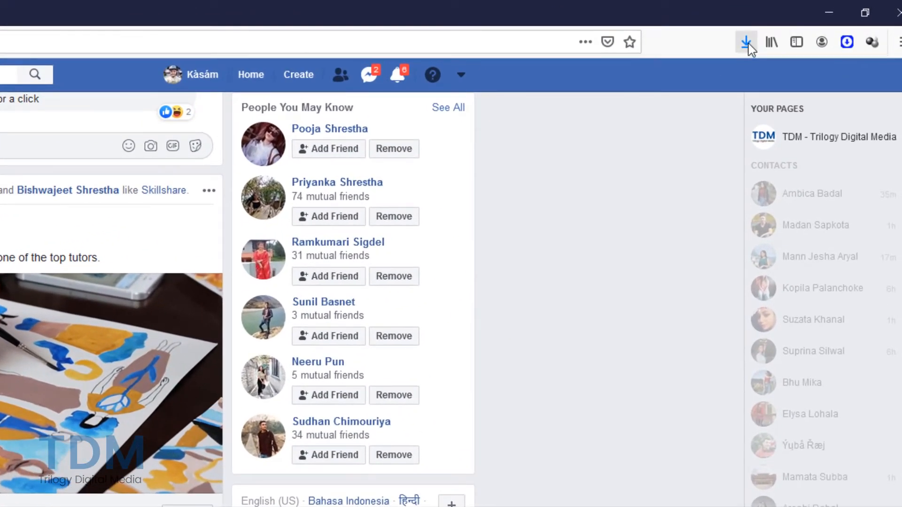
pyautogui.click(747, 44)
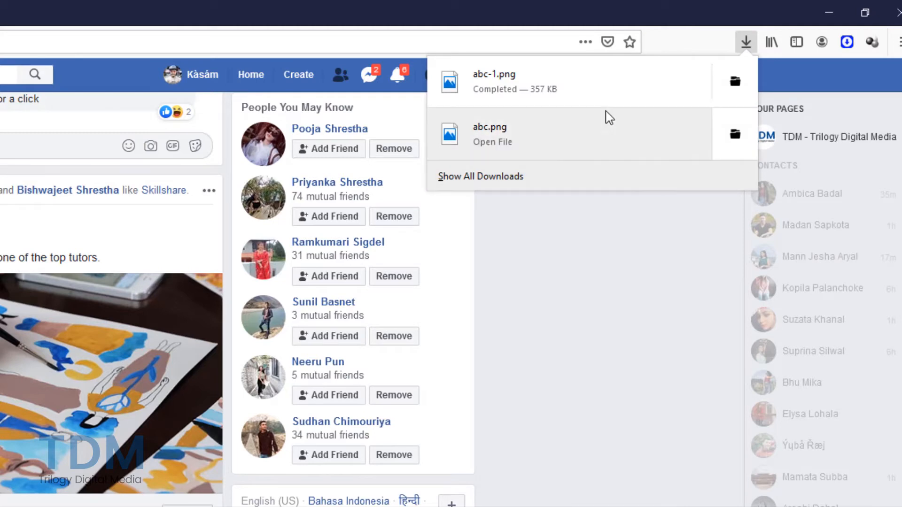
pyautogui.click(736, 84)
pyautogui.moveTo(793, 164); pyautogui.dragTo(0, 506)
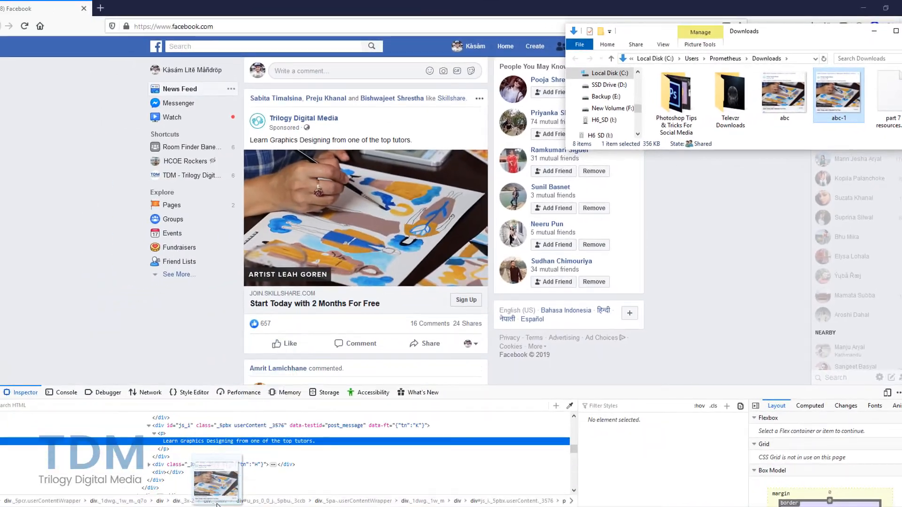
pyautogui.moveTo(217, 504); pyautogui.dragTo(554, 220)
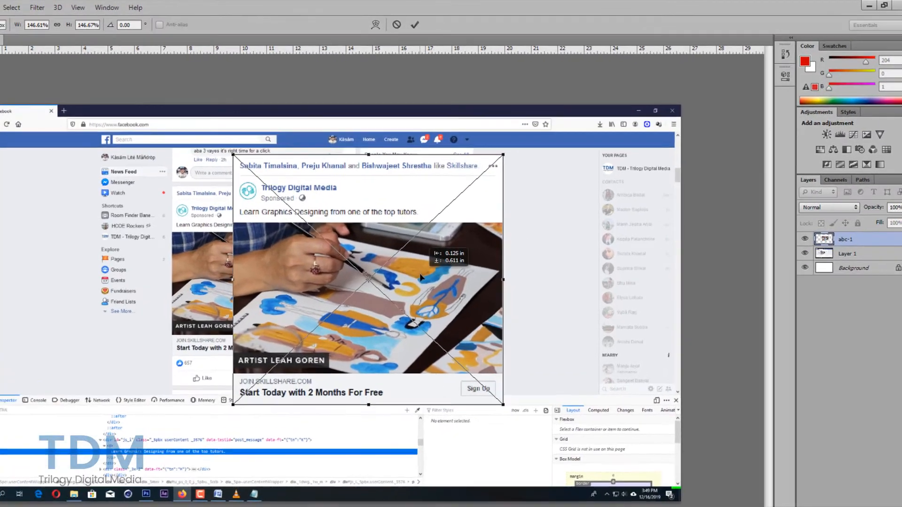
pyautogui.moveTo(421, 275); pyautogui.dragTo(424, 272)
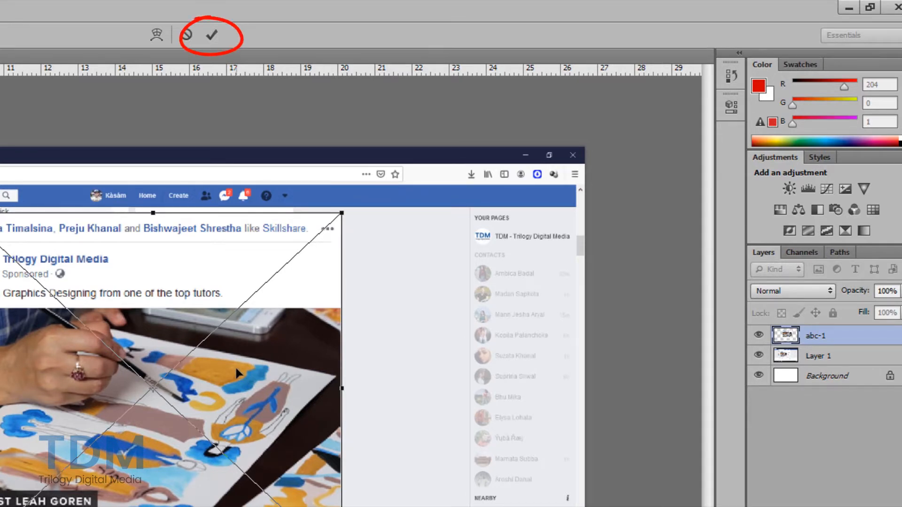
pyautogui.click(211, 35)
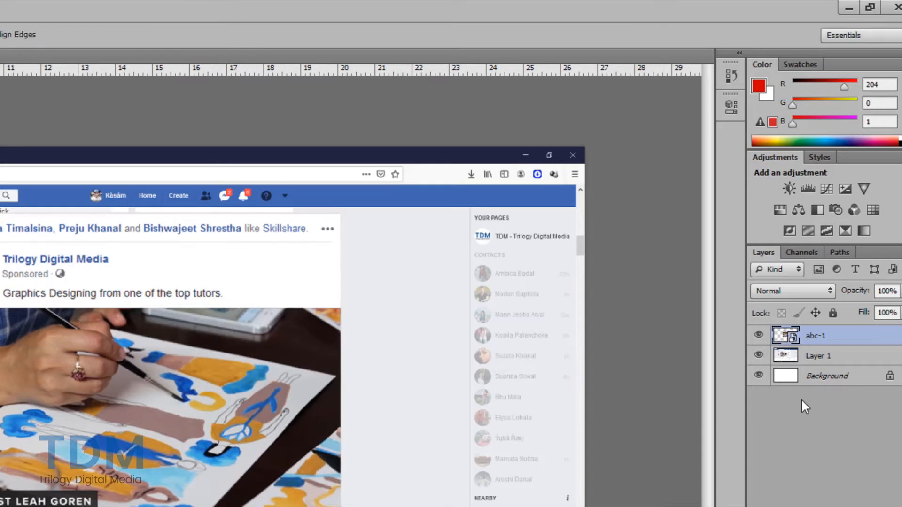
# - Delete the pasted screenshot layer and the Background layer beneath the placed abc-1 image
pyautogui.click(820, 356)
pyautogui.click(824, 378)
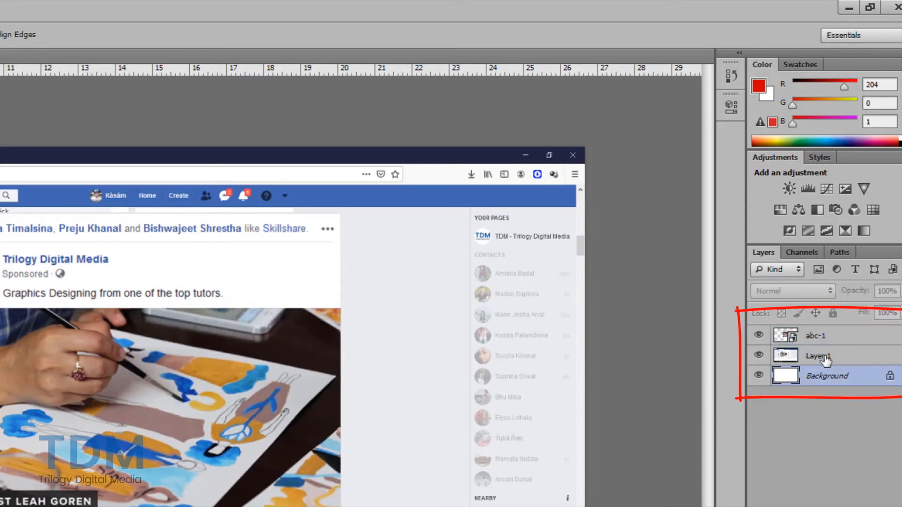
pyautogui.click(824, 338)
pyautogui.click(823, 355)
pyautogui.click(820, 378)
pyautogui.click(821, 359)
pyautogui.click(817, 378)
pyautogui.press('Delete')
pyautogui.click(816, 358)
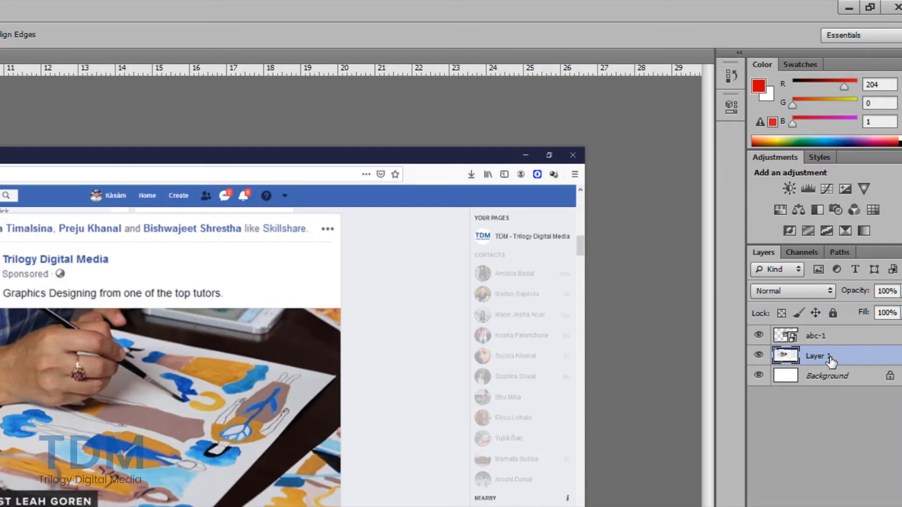
pyautogui.press('Delete')
pyautogui.press('Delete')
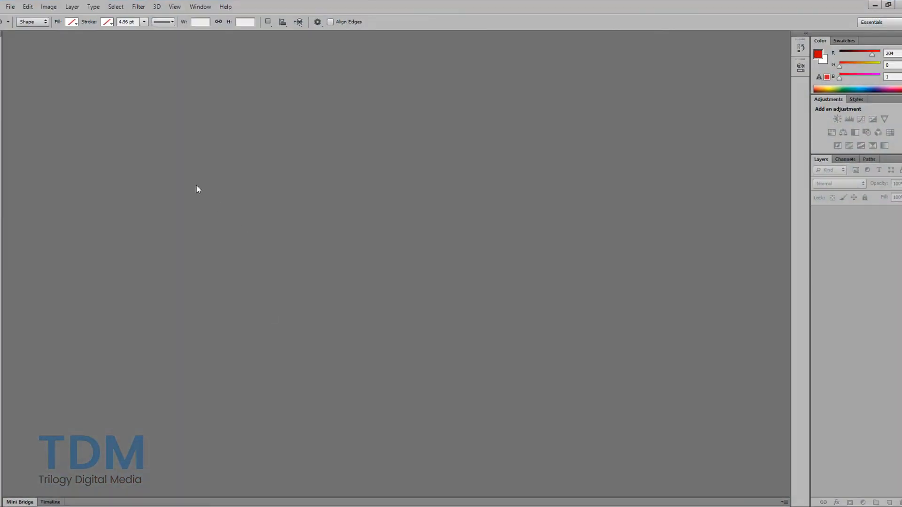
# - Open the image abc-1 from the Downloads folder as its own document
pyautogui.click(10, 6)
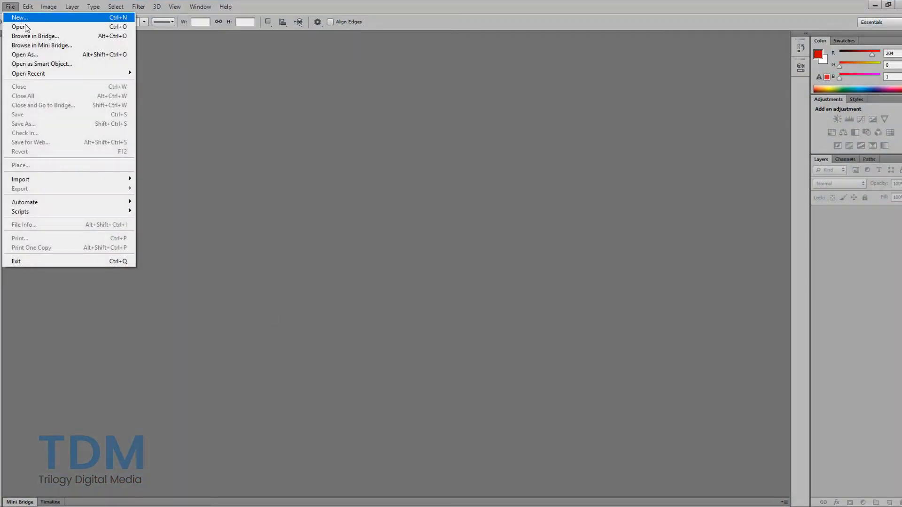
pyautogui.click(215, 75)
pyautogui.hotkey('ctrl', 'o')
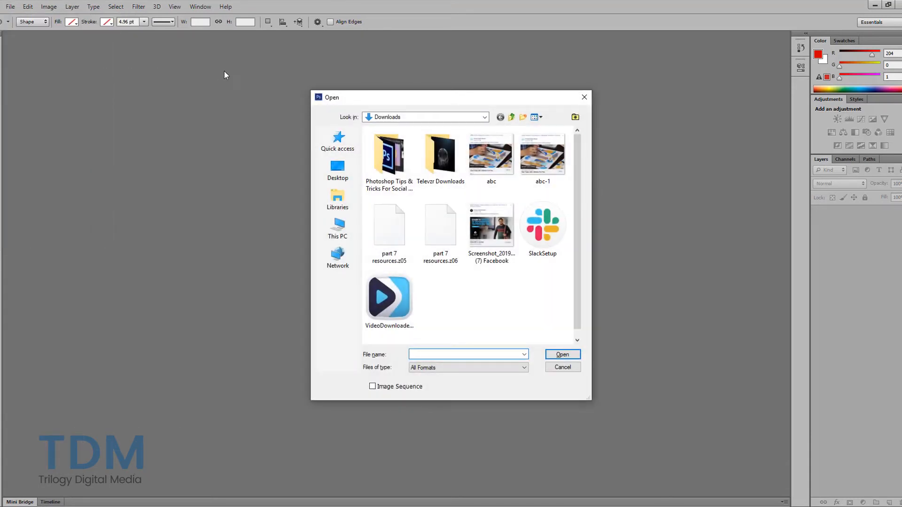
pyautogui.click(542, 157)
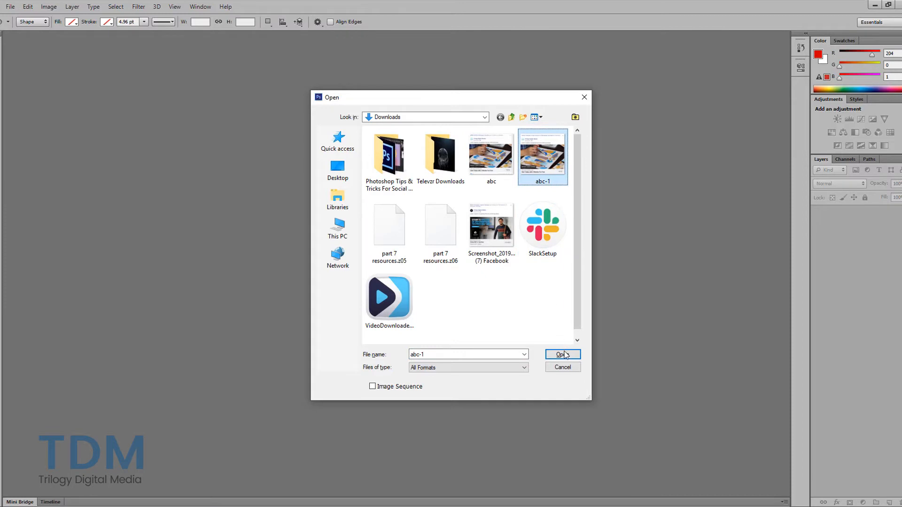
pyautogui.click(491, 155)
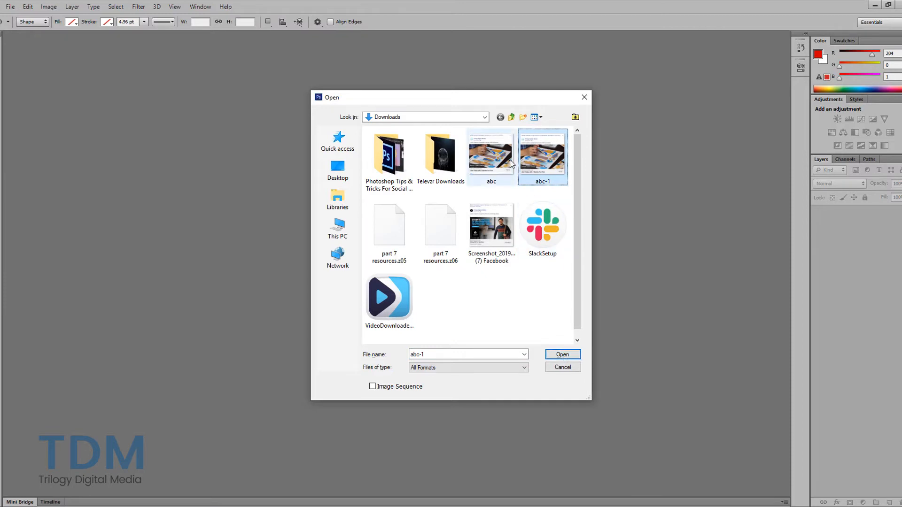
pyautogui.click(540, 164)
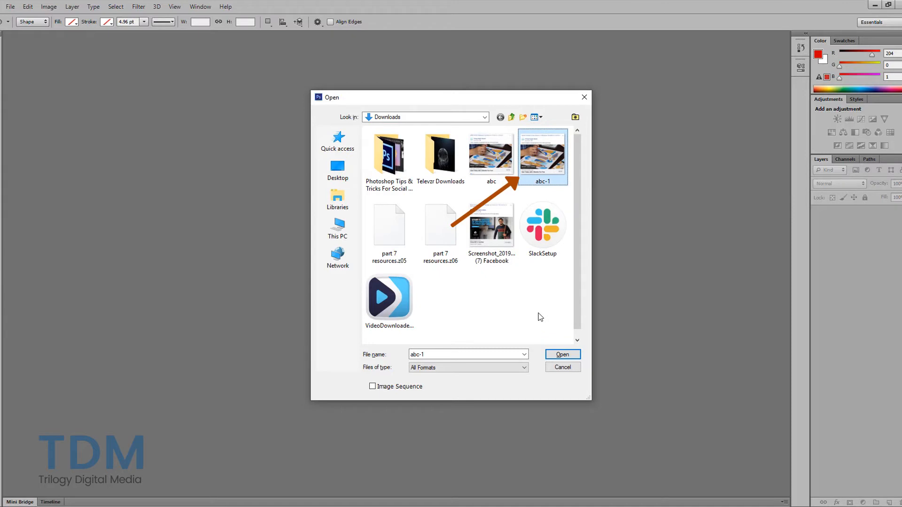
pyautogui.click(562, 355)
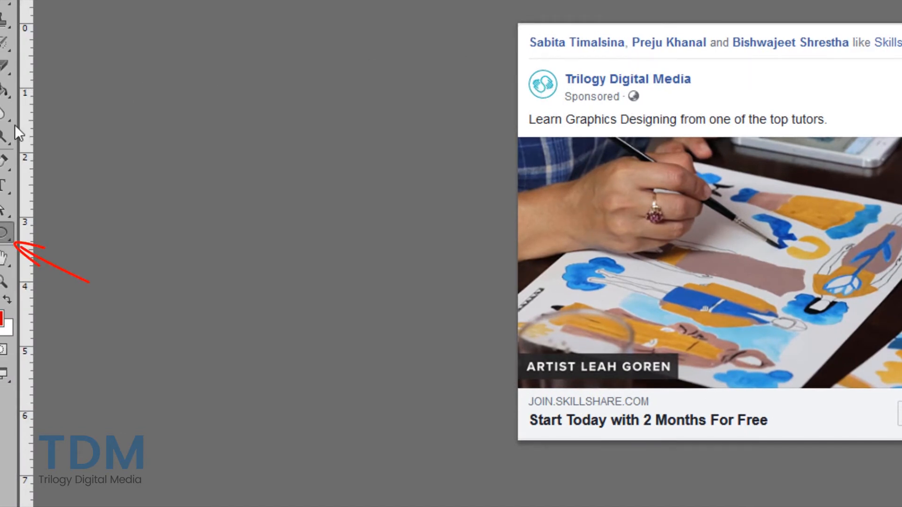
# - Draw a rectangle about 564 by 317 px over the ad picture with the Rectangle Tool and set its layer opacity to 60%
pyautogui.rightClick(3, 237)
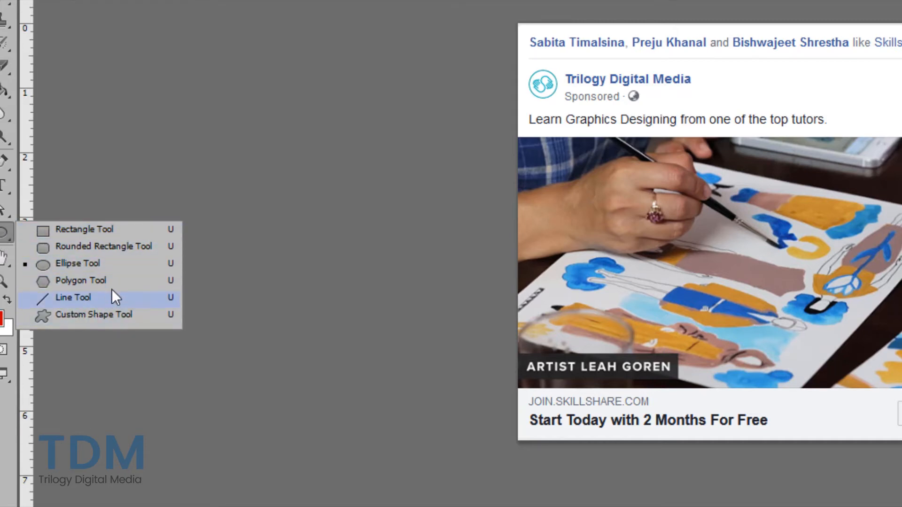
pyautogui.click(95, 230)
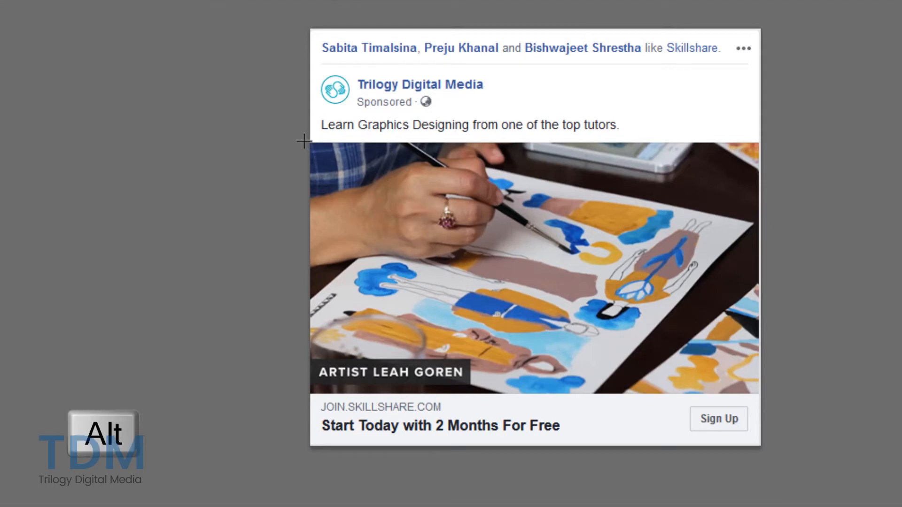
pyautogui.moveTo(306, 140)
pyautogui.mouseDown()
pyautogui.moveTo(545, 392)
pyautogui.moveTo(803, 401)
pyautogui.moveTo(788, 403)
pyautogui.moveTo(813, 424)
pyautogui.mouseUp()
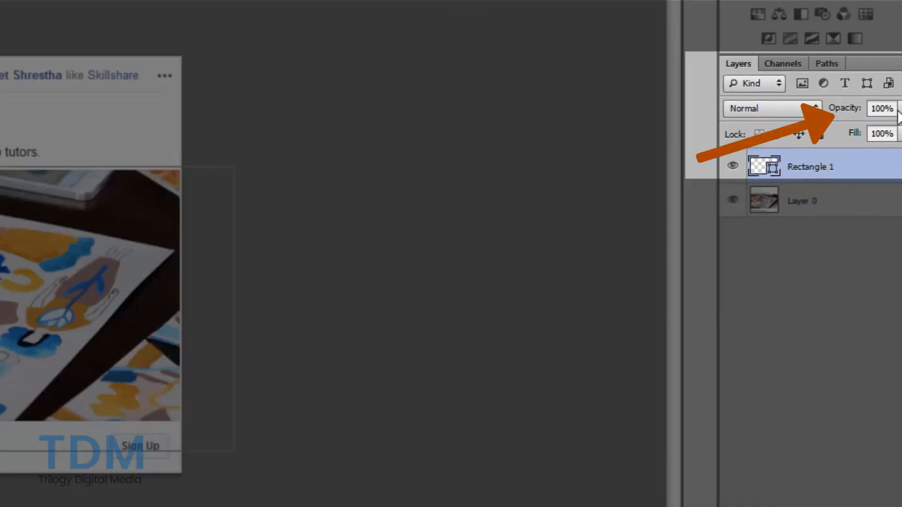
pyautogui.moveTo(882, 108); pyautogui.dragTo(870, 109)
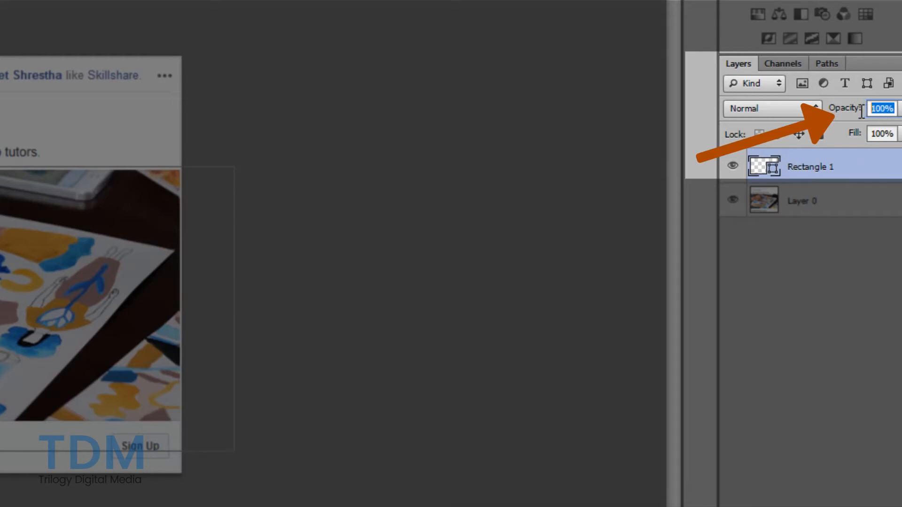
pyautogui.write('60')
pyautogui.press('Return')
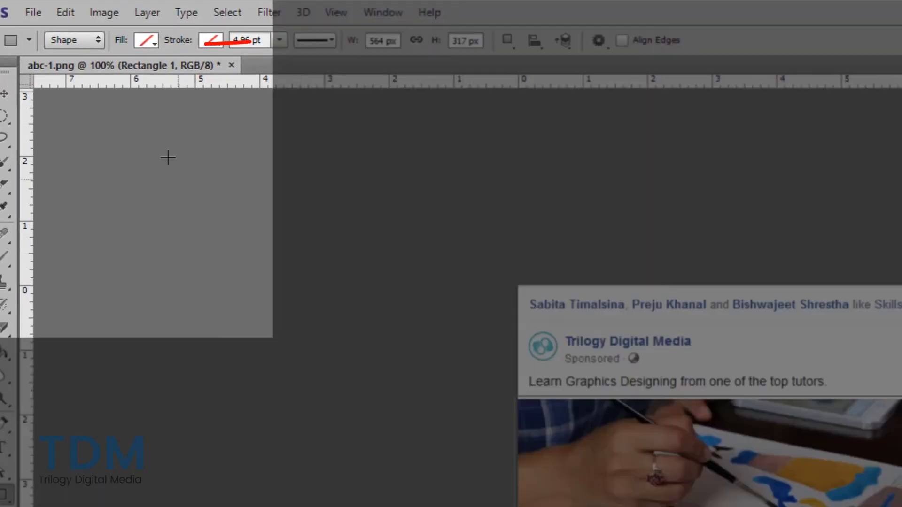
# - Fill the rectangle over the ad picture with red, and change its fill to blue
pyautogui.click(151, 41)
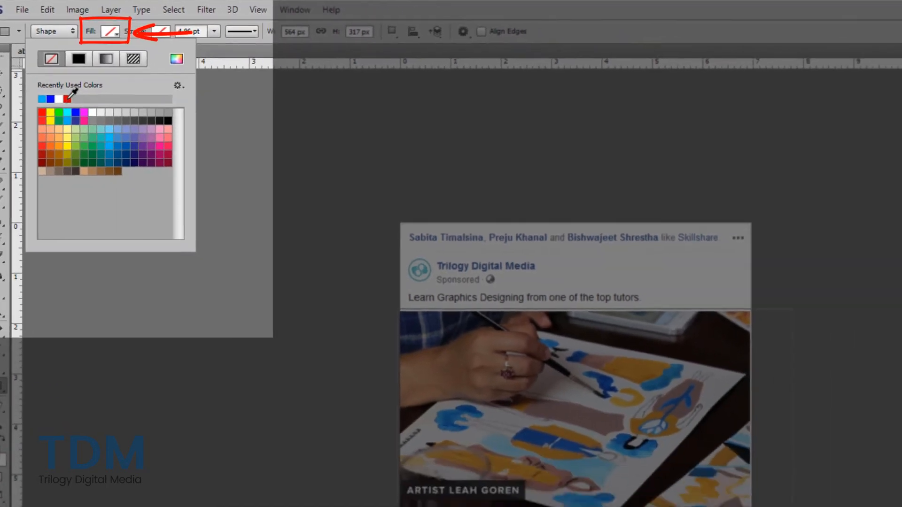
pyautogui.click(90, 125)
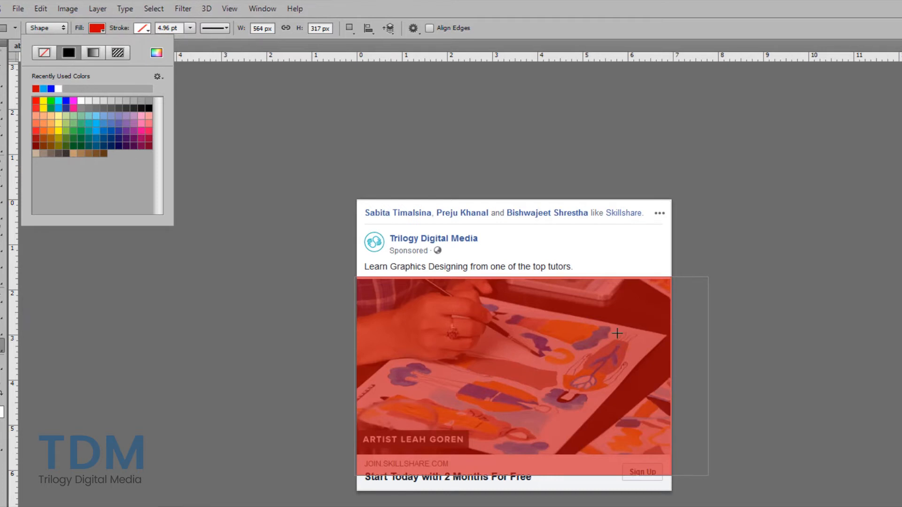
pyautogui.press('Escape')
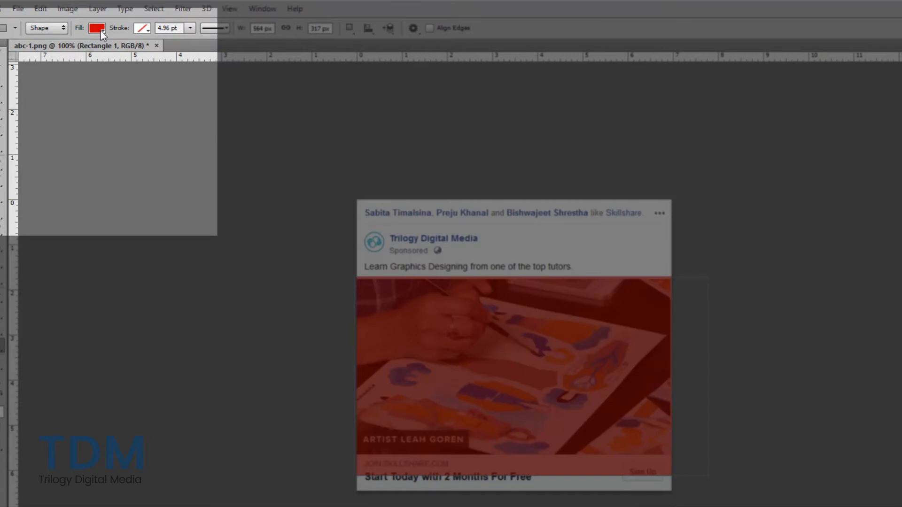
pyautogui.click(97, 30)
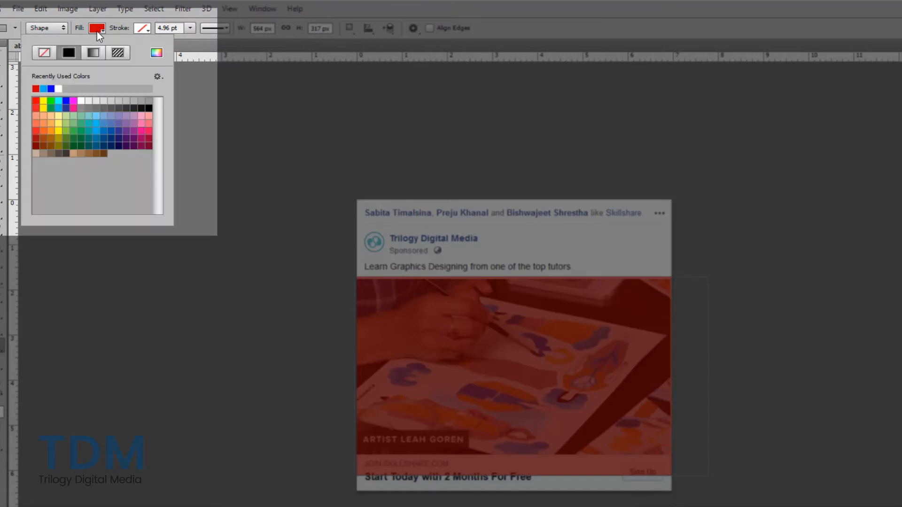
pyautogui.click(66, 101)
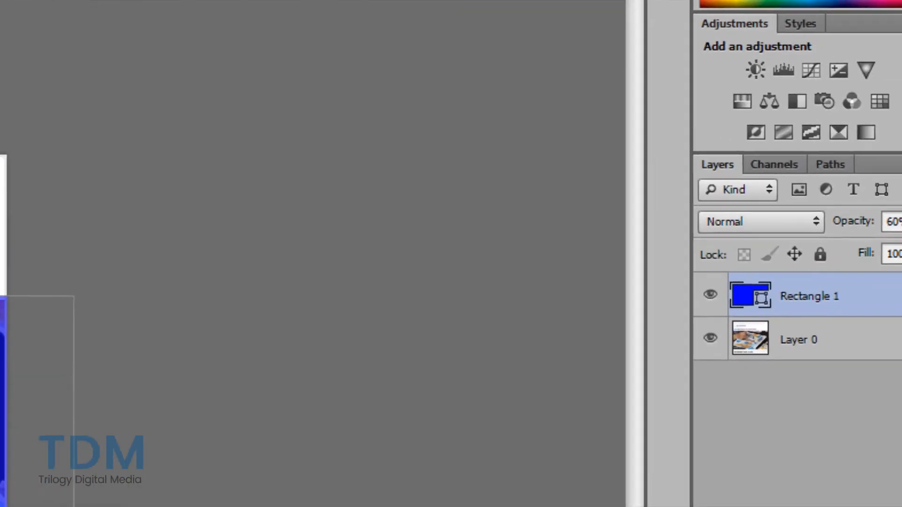
# - Set the opacity of the blue rectangle's layer to 40%
pyautogui.moveTo(879, 221); pyautogui.dragTo(812, 224)
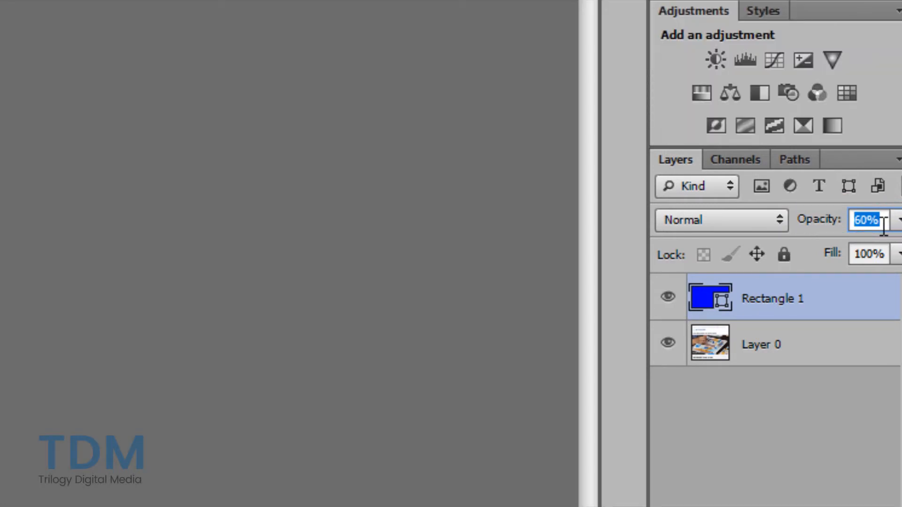
pyautogui.write('40')
pyautogui.press('Return')
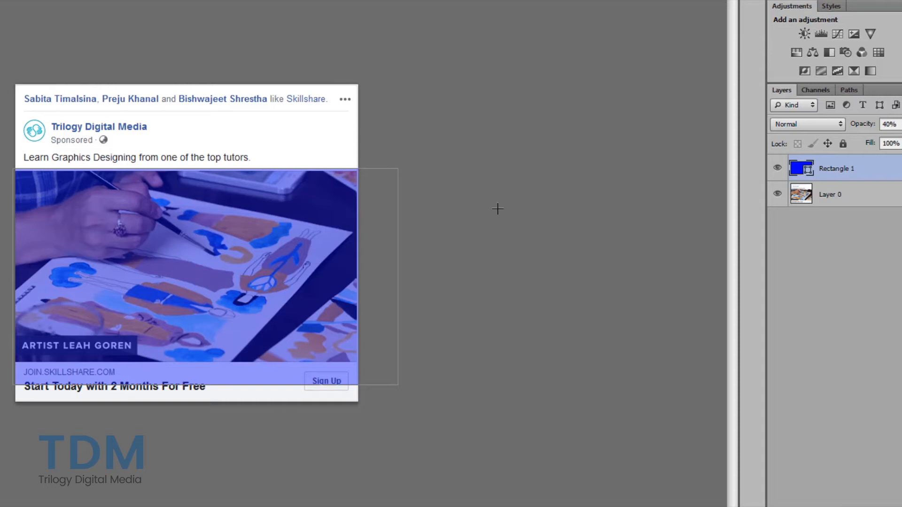
# - Resize the blue rectangle with Free Transform to 502 by 282 px so its edges match the ad picture
pyautogui.hotkey('ctrl', 't')
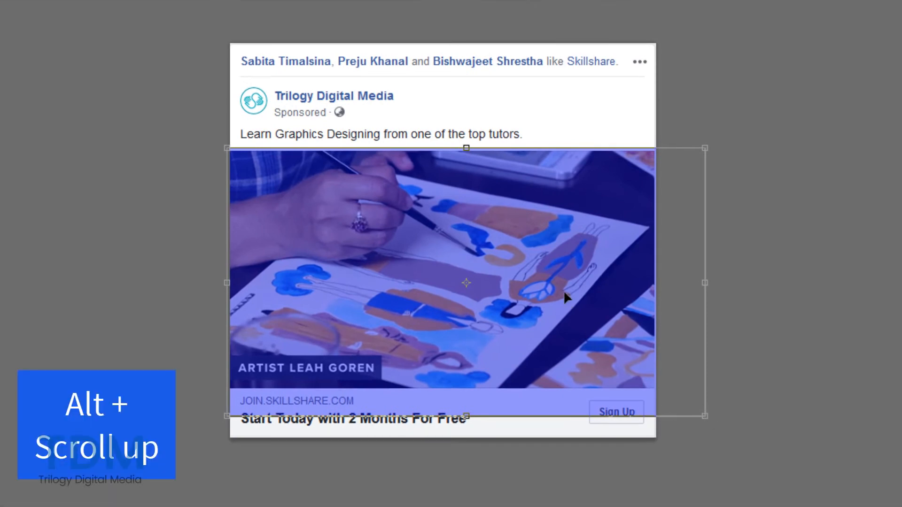
pyautogui.keyDown('alt'); pyautogui.scroll(2, 578, 342); pyautogui.keyUp('alt')
pyautogui.keyDown('alt'); pyautogui.scroll(4, 529, 355); pyautogui.keyUp('alt')
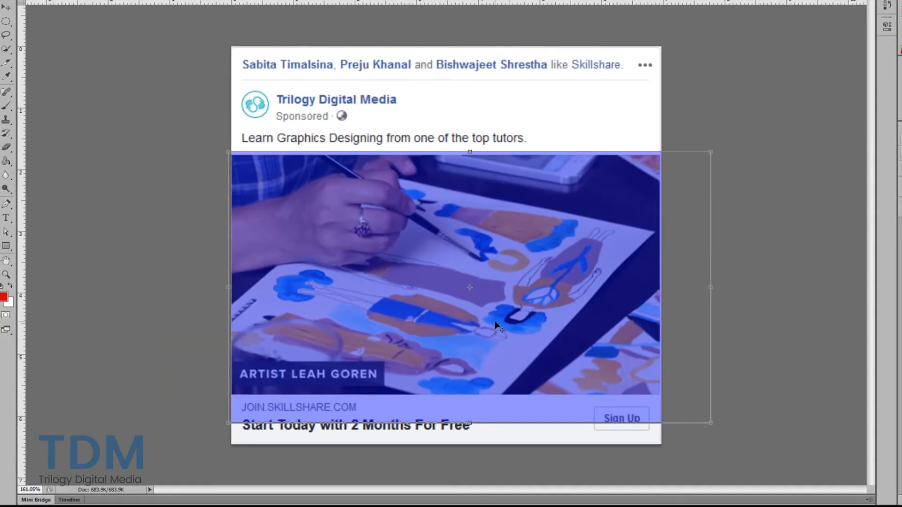
pyautogui.keyDown('alt'); pyautogui.scroll(1, 493, 318); pyautogui.keyUp('alt')
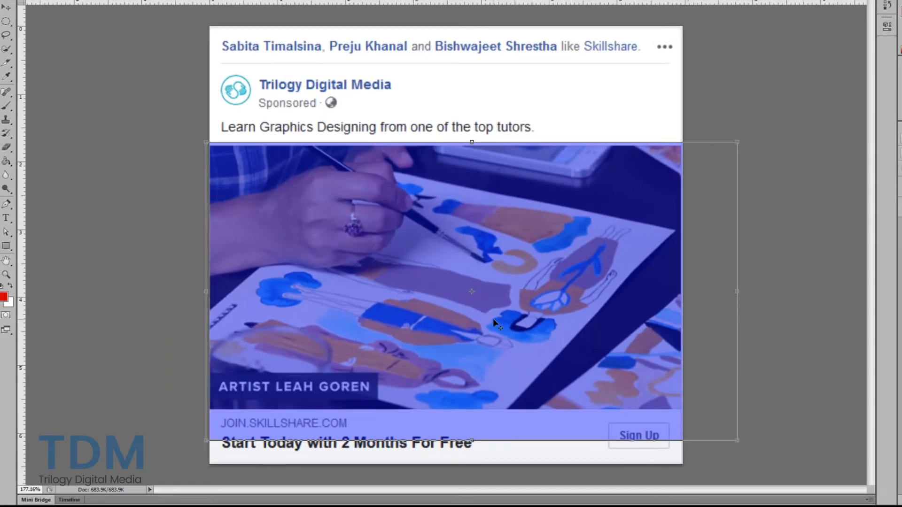
pyautogui.keyDown('alt'); pyautogui.scroll(-3, 493, 319); pyautogui.keyUp('alt')
pyautogui.keyDown('alt'); pyautogui.scroll(-2, 492, 319); pyautogui.keyUp('alt')
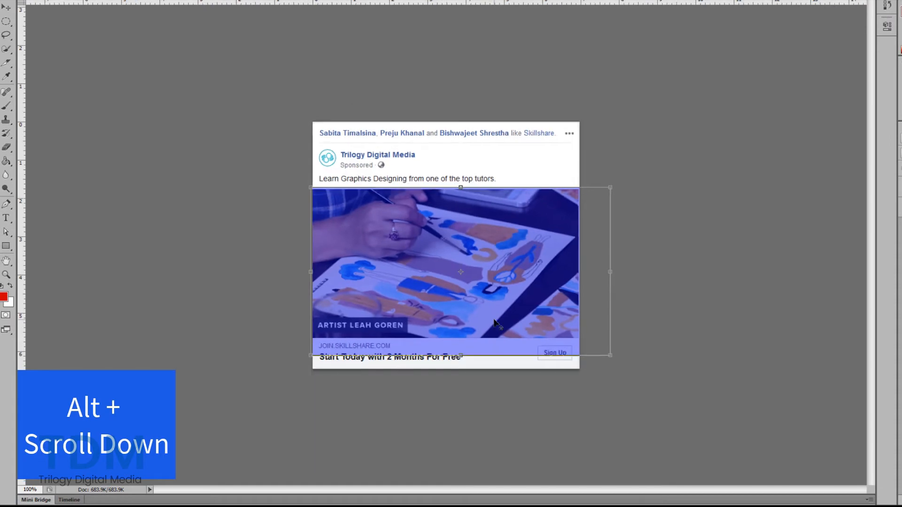
pyautogui.keyDown('alt'); pyautogui.scroll(-3, 494, 321); pyautogui.keyUp('alt')
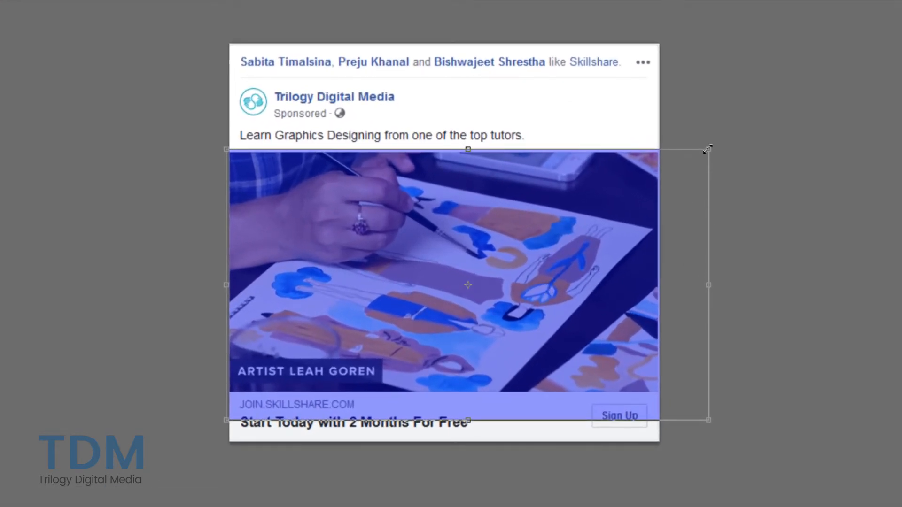
pyautogui.moveTo(708, 149); pyautogui.dragTo(660, 149)
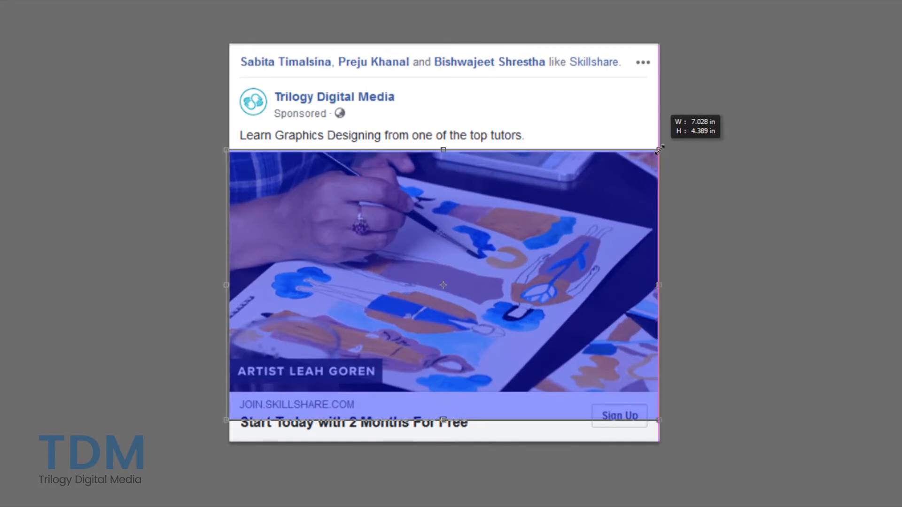
pyautogui.moveTo(659, 421); pyautogui.dragTo(663, 393)
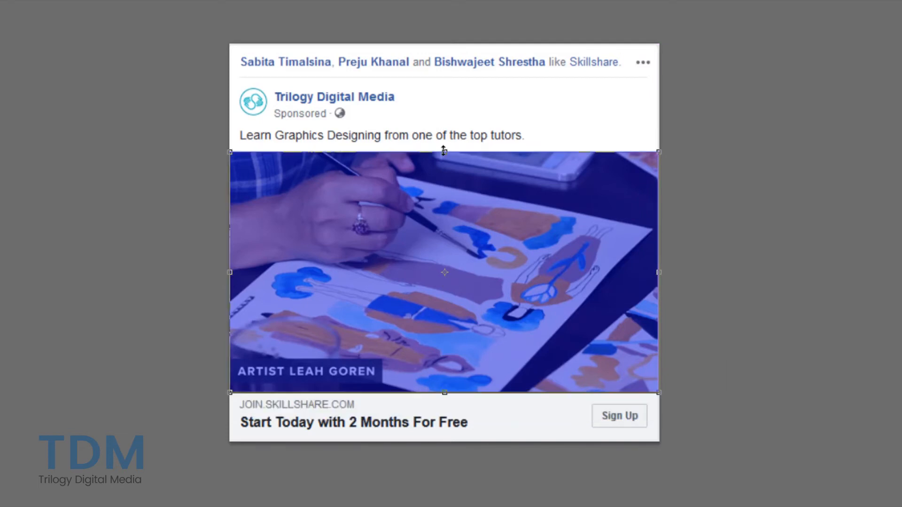
pyautogui.moveTo(444, 150)
pyautogui.mouseDown()
pyautogui.moveTo(445, 160)
pyautogui.moveTo(445, 151)
pyautogui.mouseUp()
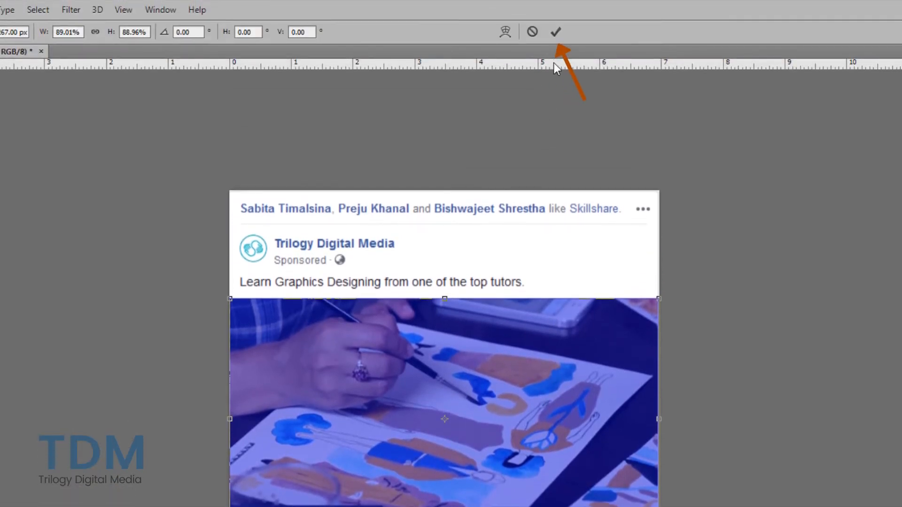
pyautogui.click(555, 31)
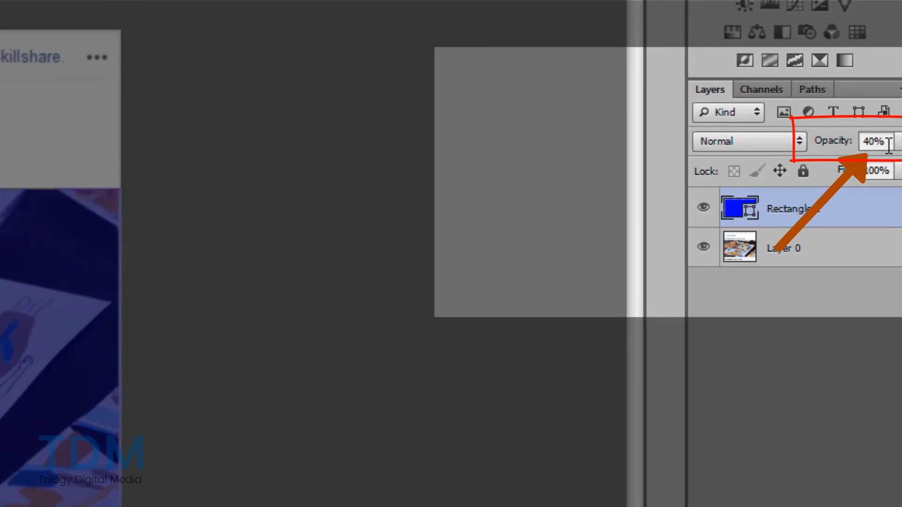
# - Set the opacity of the blue rectangle's layer to 100%
pyautogui.moveTo(886, 142); pyautogui.dragTo(862, 142)
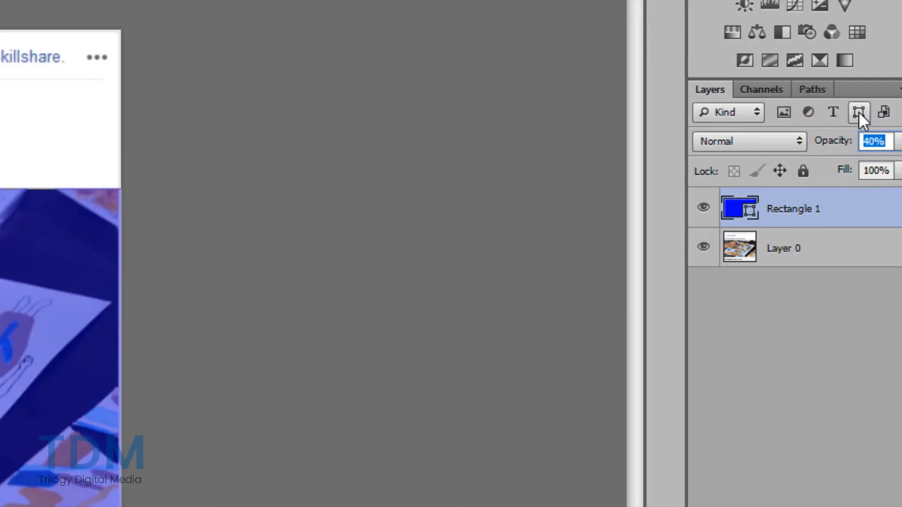
pyautogui.write('100')
pyautogui.press('Return')
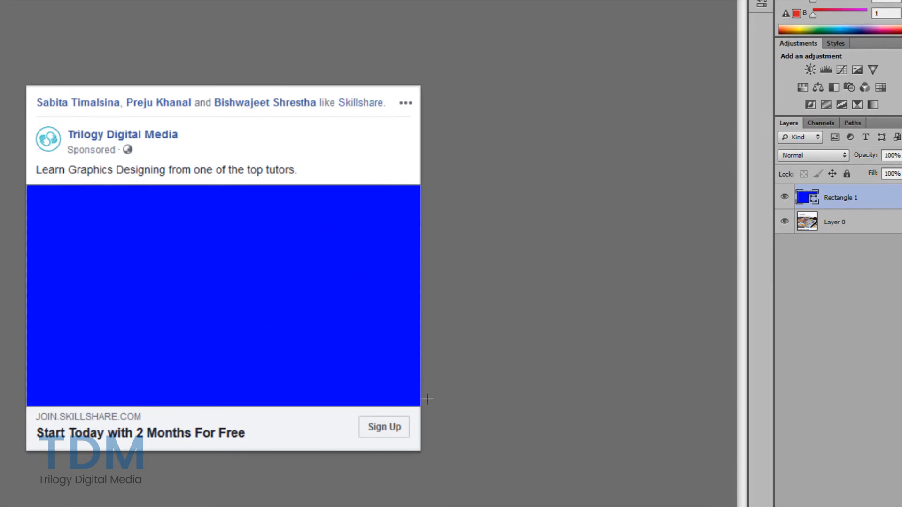
pyautogui.hotkey('ctrl', '+')
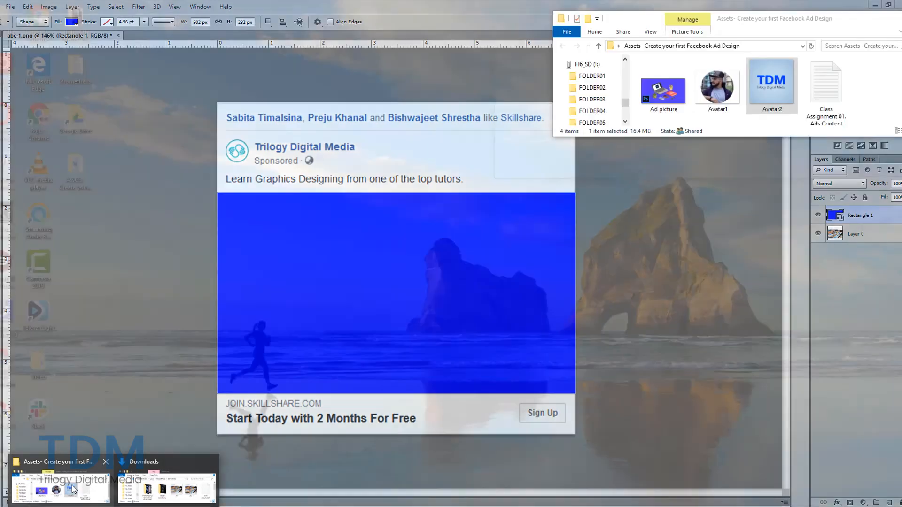
# - Place the Ad picture image from the assets folder into the document and scale it to cover the blue rectangle
pyautogui.click(74, 493)
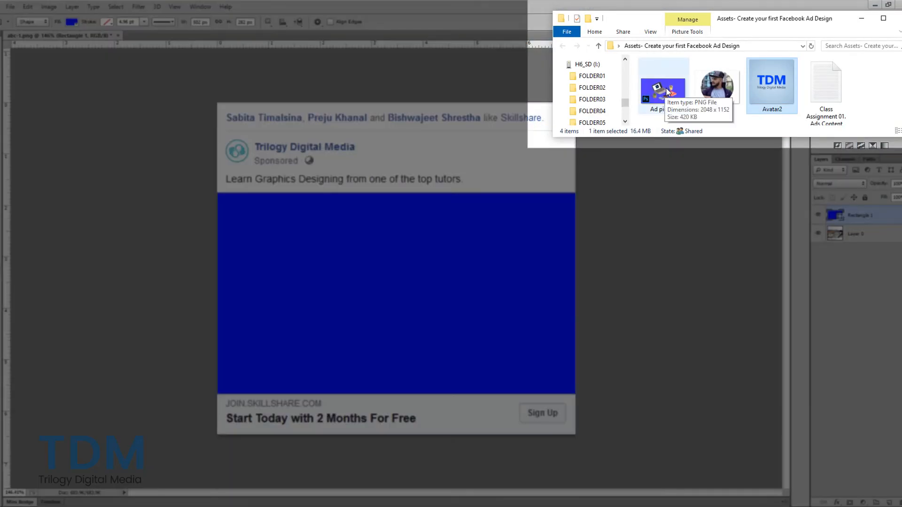
pyautogui.moveTo(663, 107)
pyautogui.mouseDown()
pyautogui.moveTo(656, 104)
pyautogui.moveTo(668, 102)
pyautogui.mouseUp()
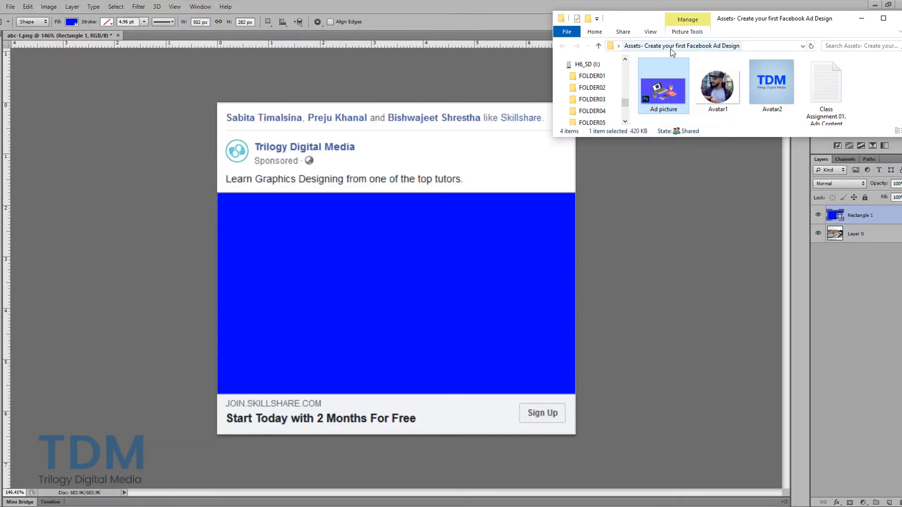
pyautogui.moveTo(666, 100); pyautogui.dragTo(504, 220)
pyautogui.moveTo(395, 281); pyautogui.dragTo(394, 281)
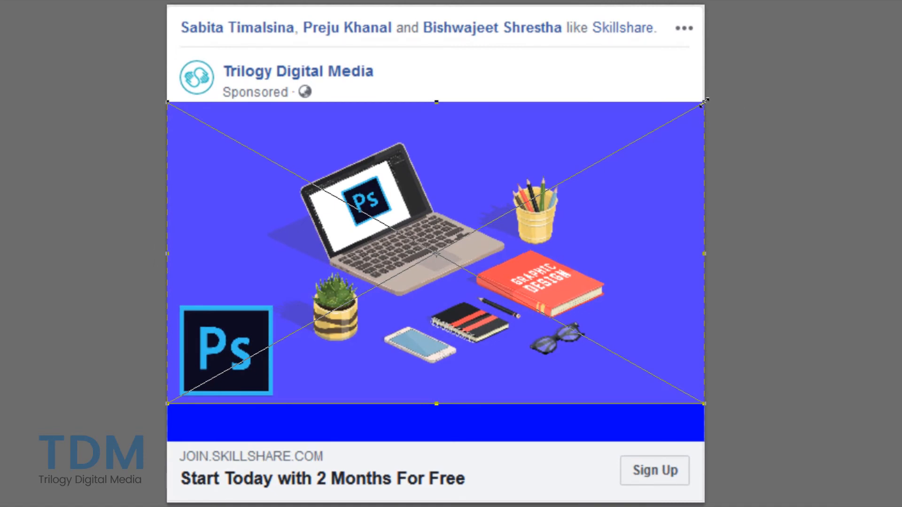
pyautogui.moveTo(703, 102)
pyautogui.mouseDown()
pyautogui.moveTo(722, 93)
pyautogui.moveTo(672, 119)
pyautogui.moveTo(719, 101)
pyautogui.mouseUp()
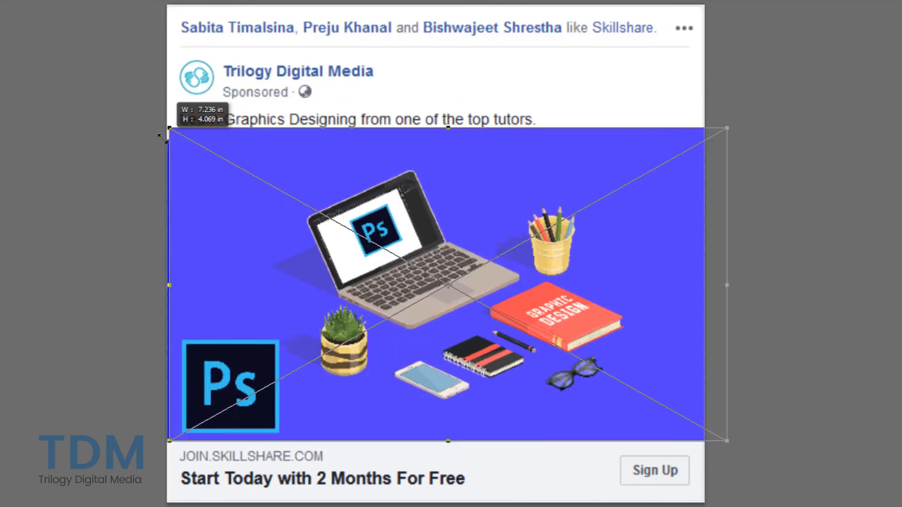
pyautogui.moveTo(165, 139); pyautogui.dragTo(159, 137)
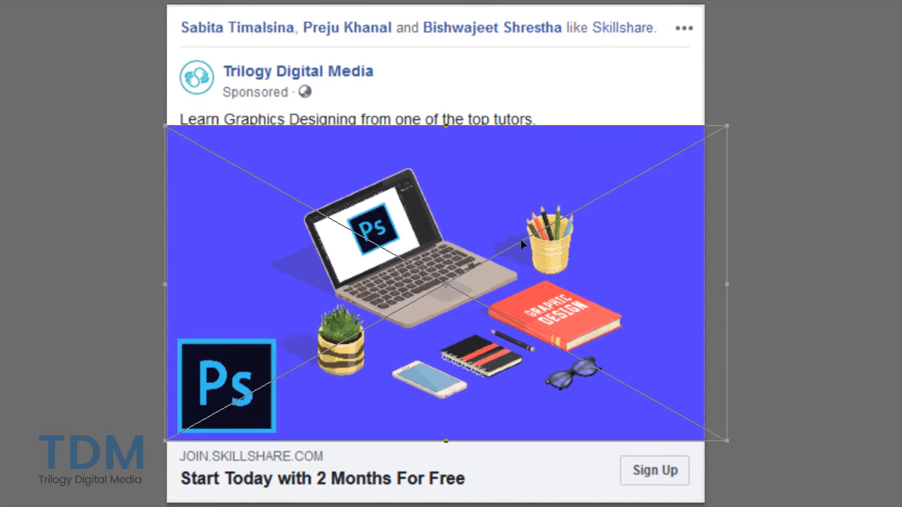
pyautogui.press('Return')
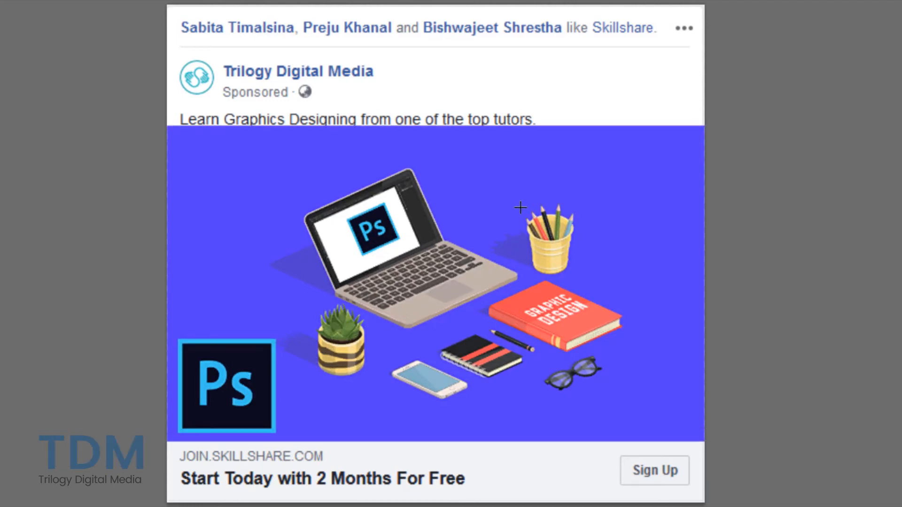
# - Clip the placed ad picture to the blue rectangle with a clipping mask and switch to the Move tool
pyautogui.hotkey('ctrl', 'alt', 'g')
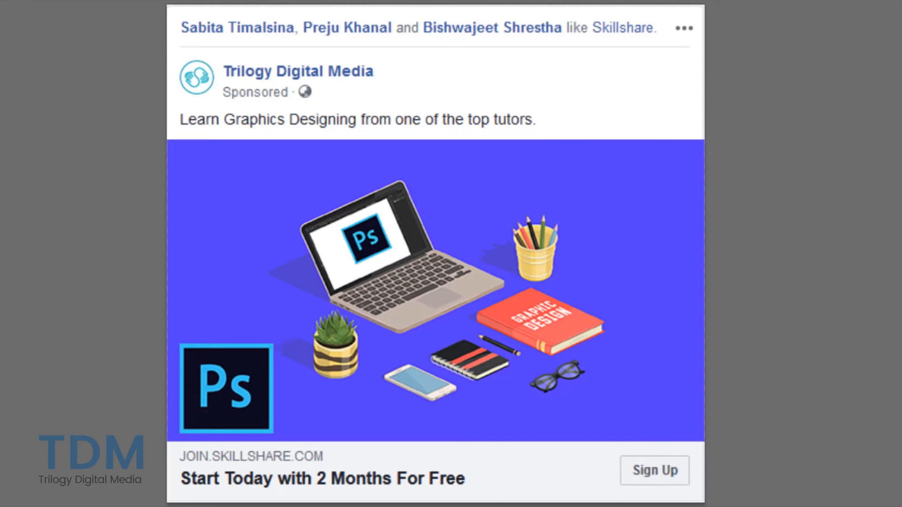
pyautogui.hotkey('ctrl', 'alt', 'g')
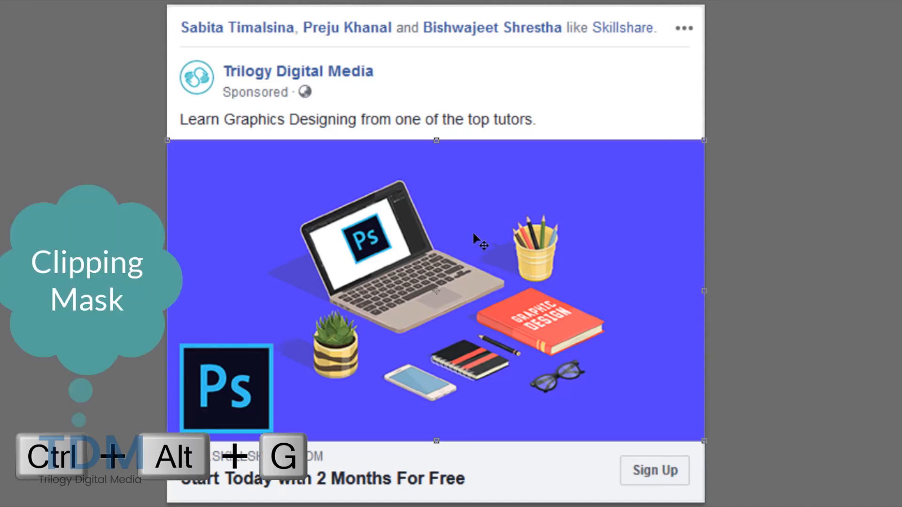
pyautogui.moveTo(472, 230)
pyautogui.mouseDown()
pyautogui.moveTo(481, 201)
pyautogui.moveTo(489, 272)
pyautogui.moveTo(379, 224)
pyautogui.moveTo(547, 202)
pyautogui.moveTo(507, 338)
pyautogui.moveTo(452, 252)
pyautogui.moveTo(476, 236)
pyautogui.moveTo(586, 260)
pyautogui.moveTo(431, 236)
pyautogui.moveTo(471, 237)
pyautogui.mouseUp()
pyautogui.press('v')
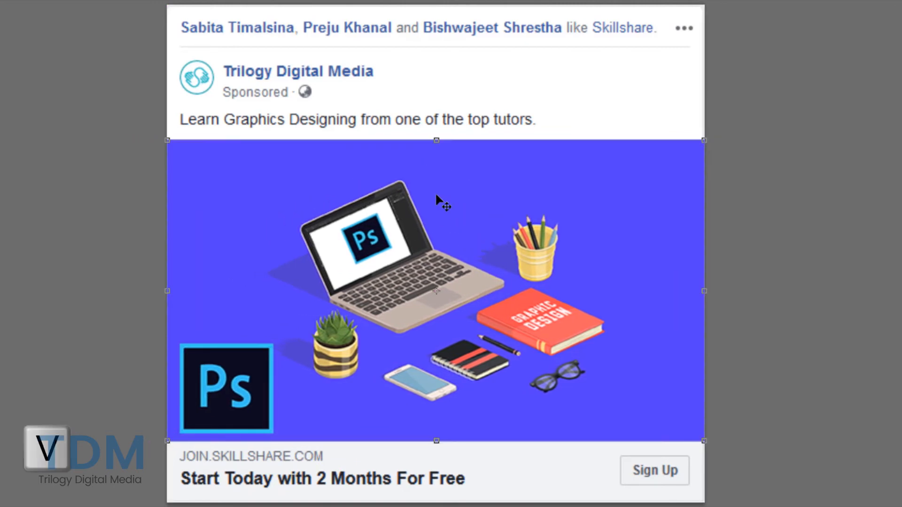
# - Enlarge the clipped ad picture proportionally with Free Transform so it extends beyond the rectangle's upper and right edges
pyautogui.hotkey('ctrl', 't')
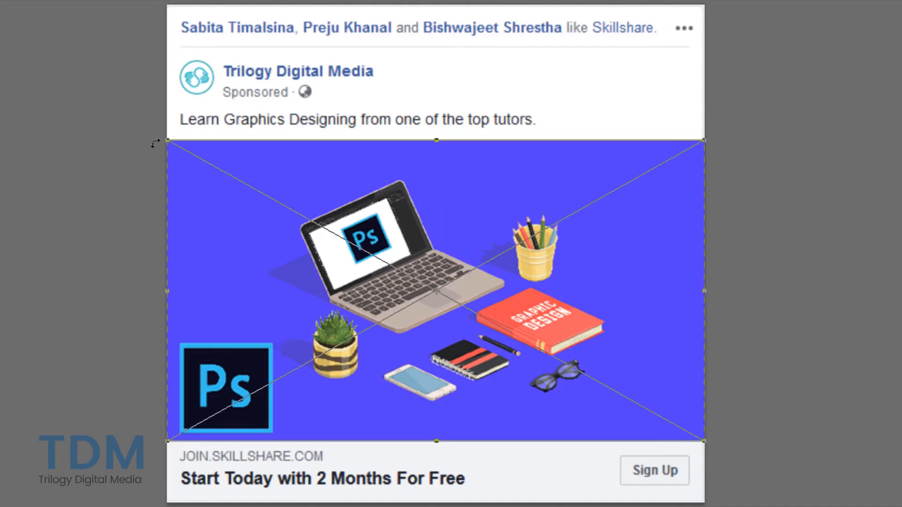
pyautogui.moveTo(171, 145); pyautogui.dragTo(197, 96)
pyautogui.moveTo(198, 97); pyautogui.dragTo(195, 97)
pyautogui.moveTo(703, 140); pyautogui.dragTo(768, 102)
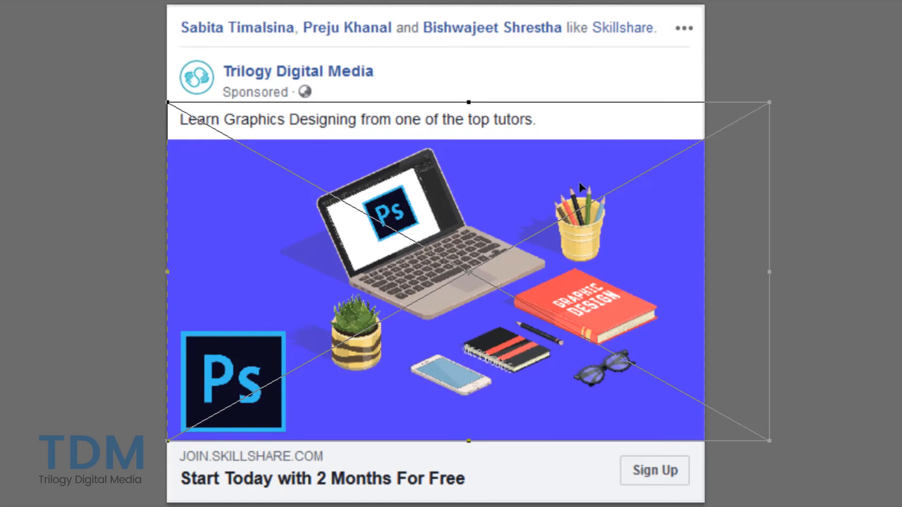
pyautogui.hotkey('ctrl', '1')
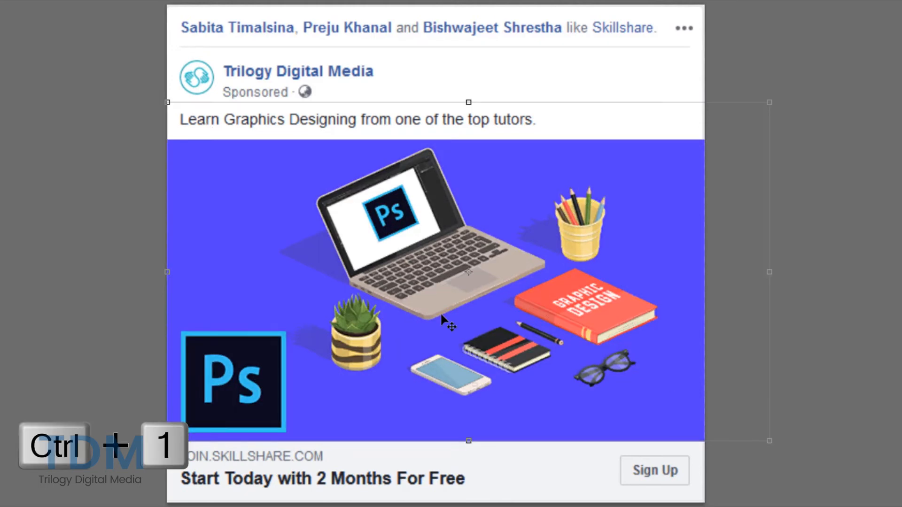
pyautogui.hotkey('ctrl', '-')
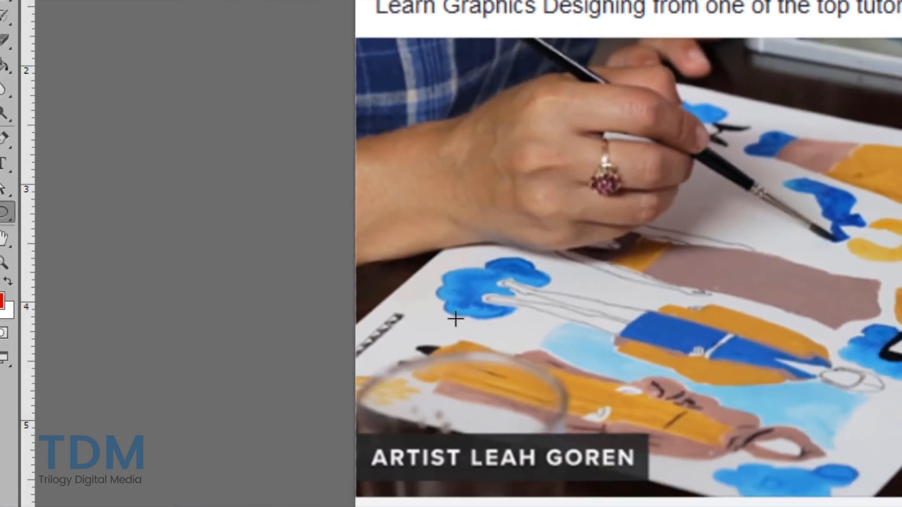
# - Draw a 34 by 34 px circle over the post's profile logo with the Ellipse Tool and fill it with blue
pyautogui.rightClick(4, 214)
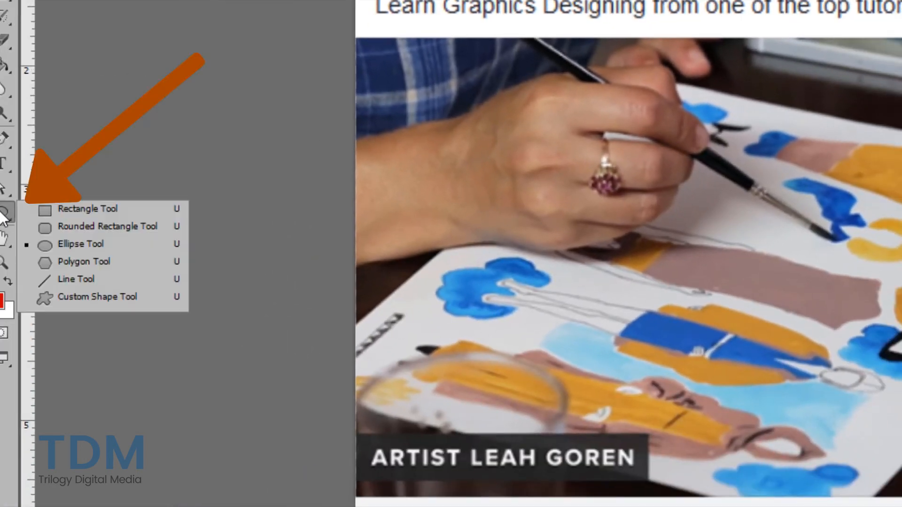
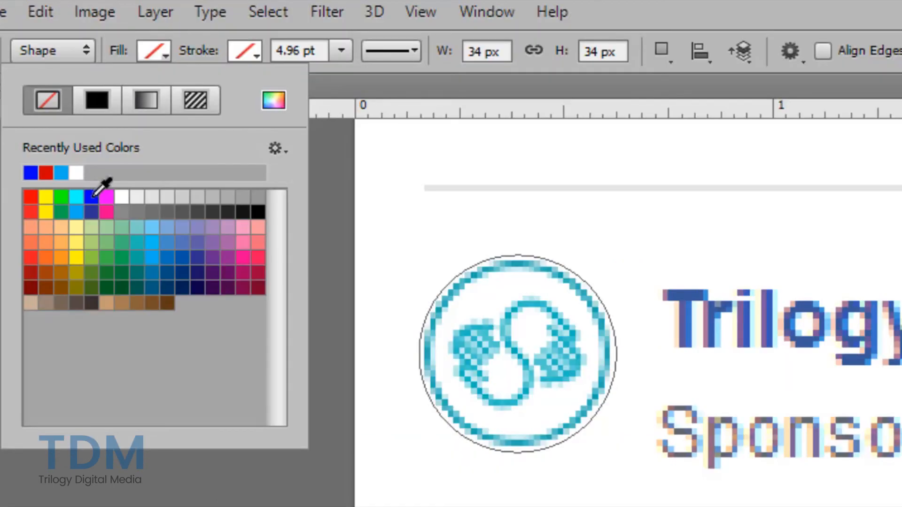
pyautogui.click(93, 196)
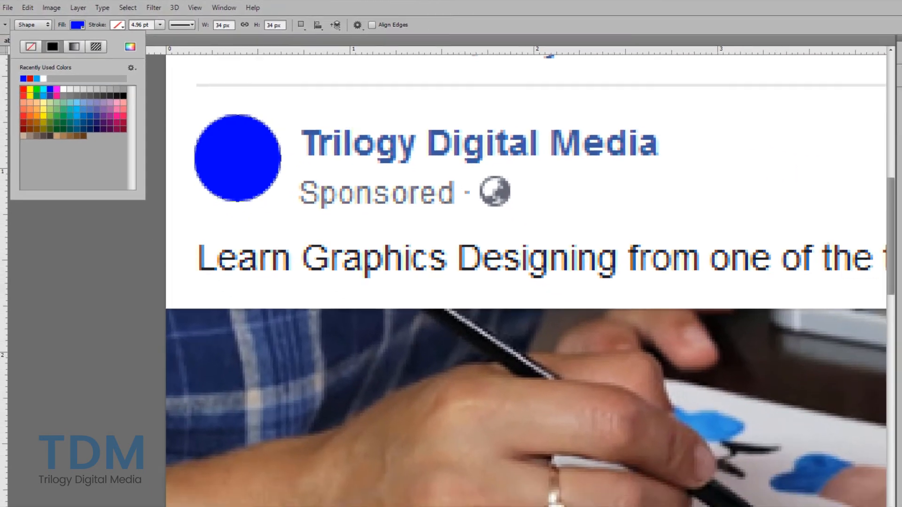
# - Place the Avatar2 image from the assets folder into the document above the blue circle's layer
pyautogui.click(114, 506)
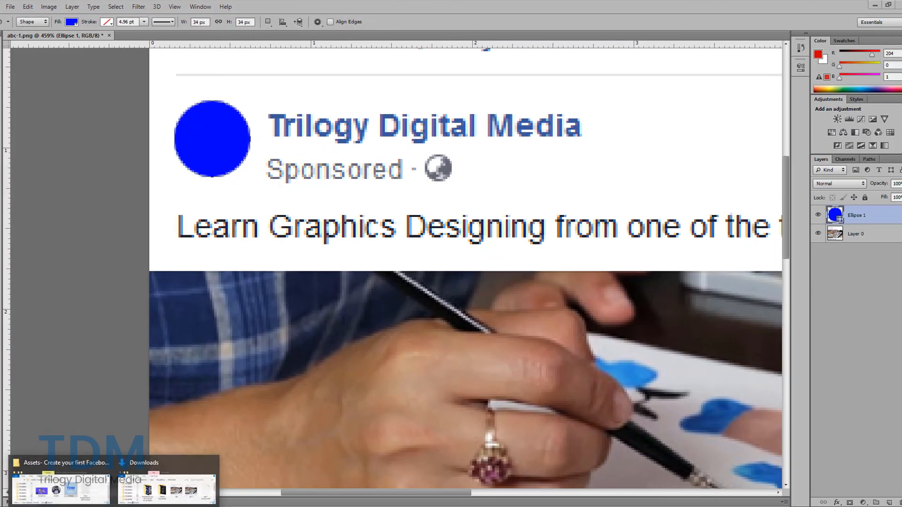
pyautogui.click(93, 490)
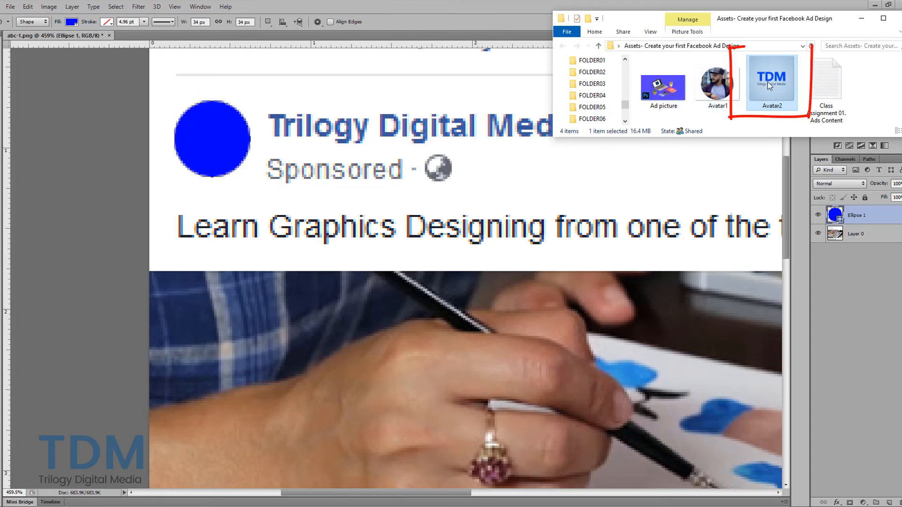
pyautogui.moveTo(767, 82); pyautogui.dragTo(211, 136)
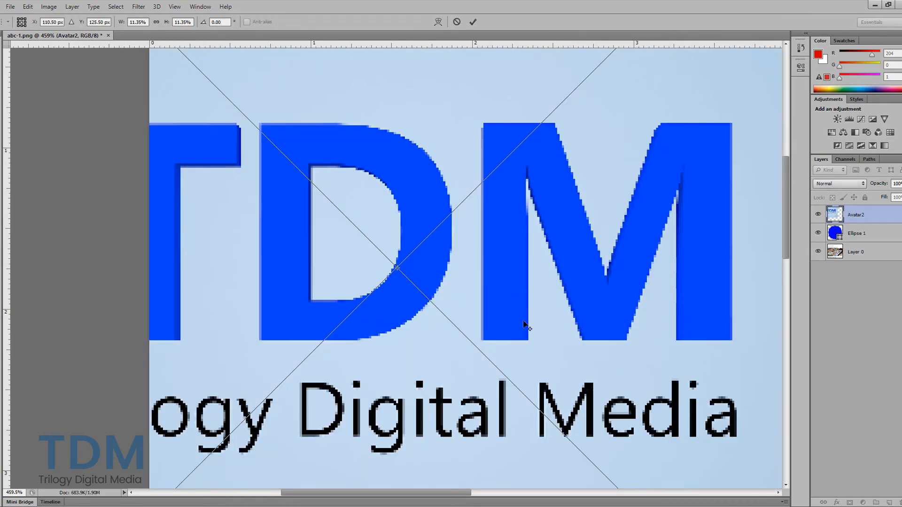
# - Scale the placed Avatar2 logo down to slightly larger than the blue circle and position it over the circle
pyautogui.scroll(-3, 443, 308)
pyautogui.scroll(-3, 388, 282)
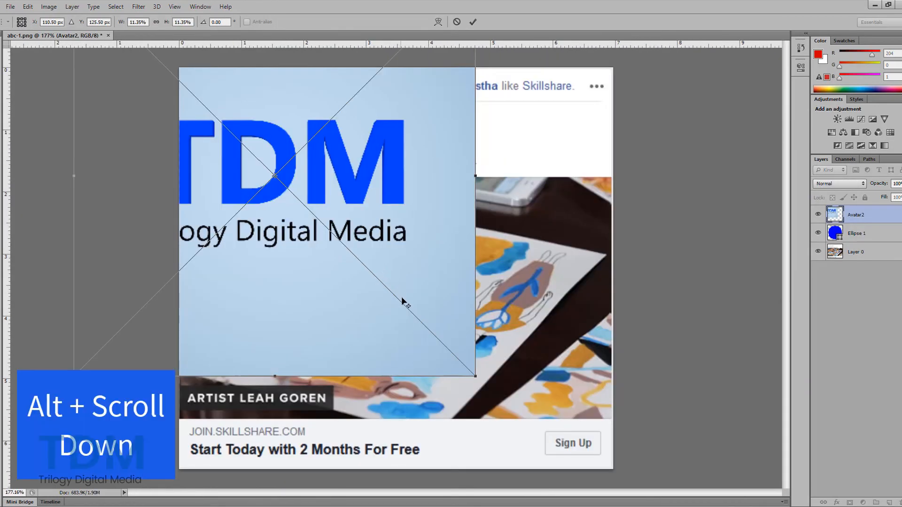
pyautogui.scroll(-3, 442, 405)
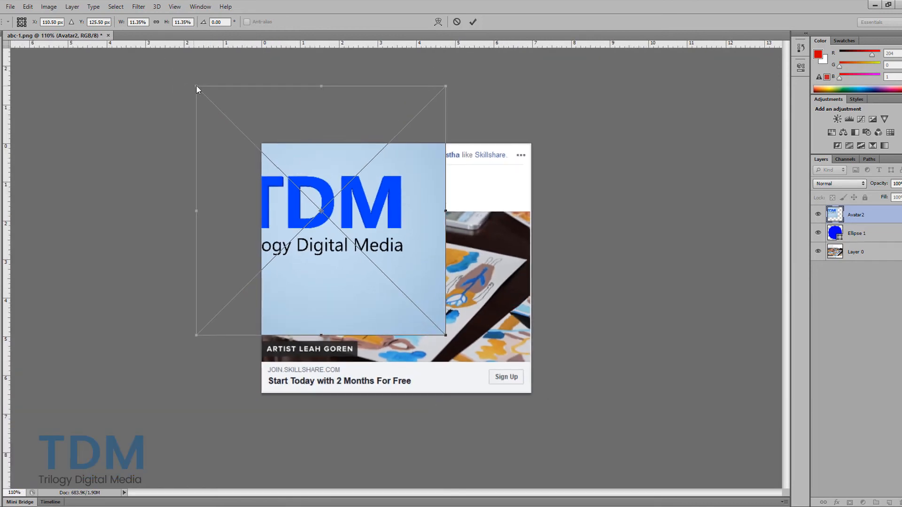
pyautogui.moveTo(196, 85); pyautogui.dragTo(408, 322)
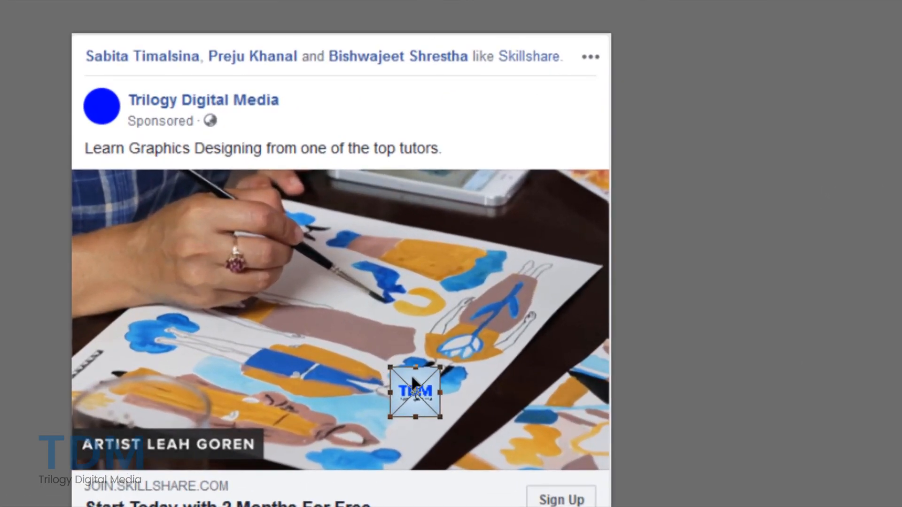
pyautogui.moveTo(393, 368); pyautogui.dragTo(110, 98)
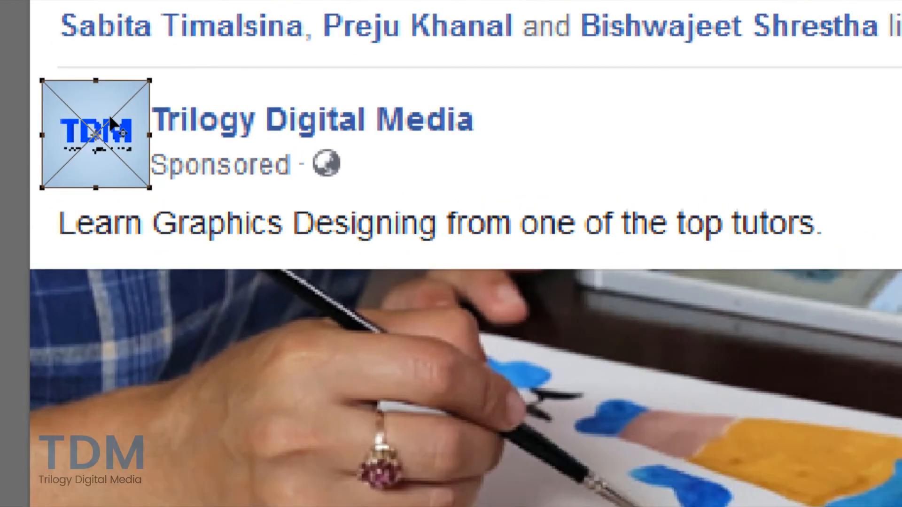
# - Commit the Avatar2 logo's size, clip it to the blue circle with a clipping mask and nudge it to centre it
pyautogui.press('Return')
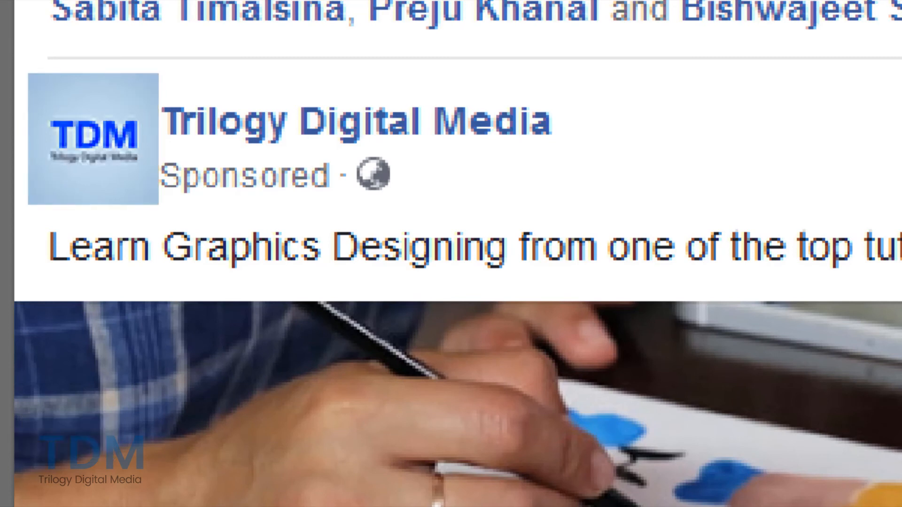
pyautogui.hotkey('ctrl', 'alt', 'g')
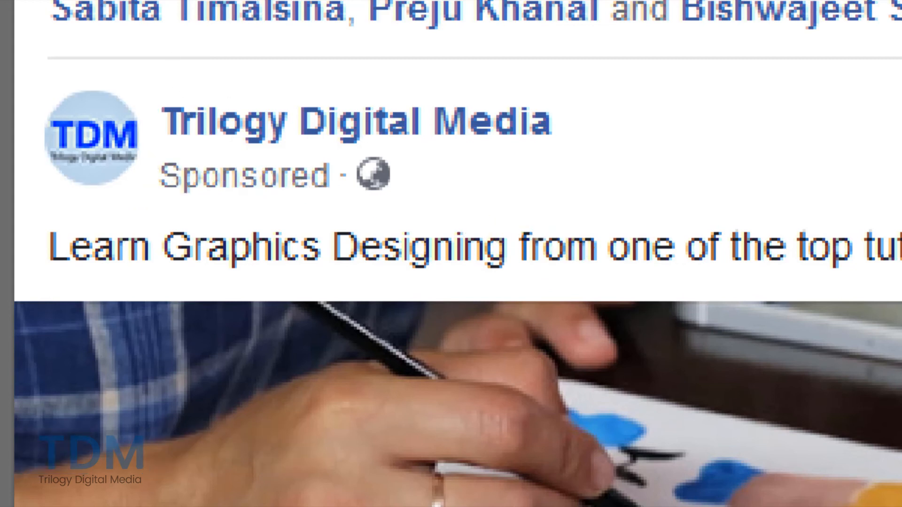
pyautogui.click(94, 138)
pyautogui.moveTo(97, 159)
pyautogui.mouseDown()
pyautogui.moveTo(123, 174)
pyautogui.moveTo(98, 150)
pyautogui.moveTo(92, 160)
pyautogui.mouseUp()
pyautogui.moveTo(25, 71); pyautogui.dragTo(31, 76)
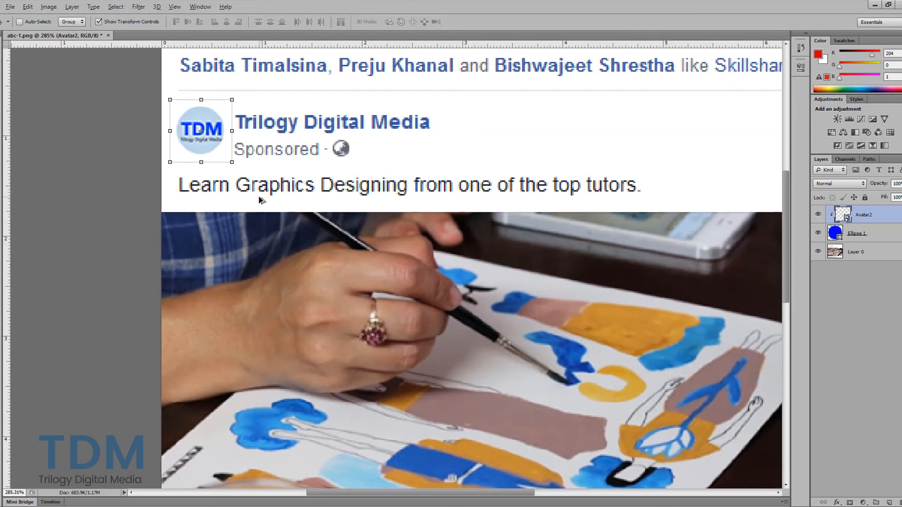
pyautogui.scroll(-7, 262, 200)
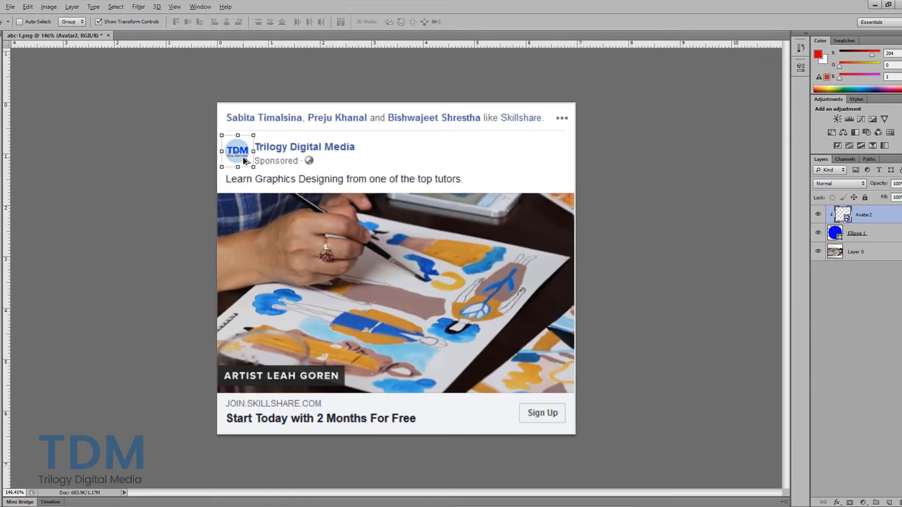
pyautogui.press('alt')
# - Draw a 502 by 282 px rectangle over the post's picture with the Rectangle Tool and fill it with blue
pyautogui.click(1, 274)
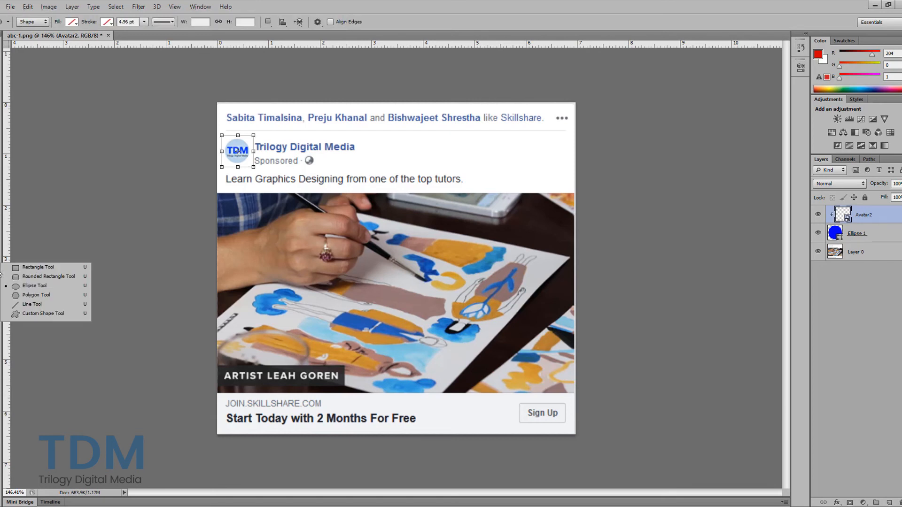
pyautogui.click(38, 268)
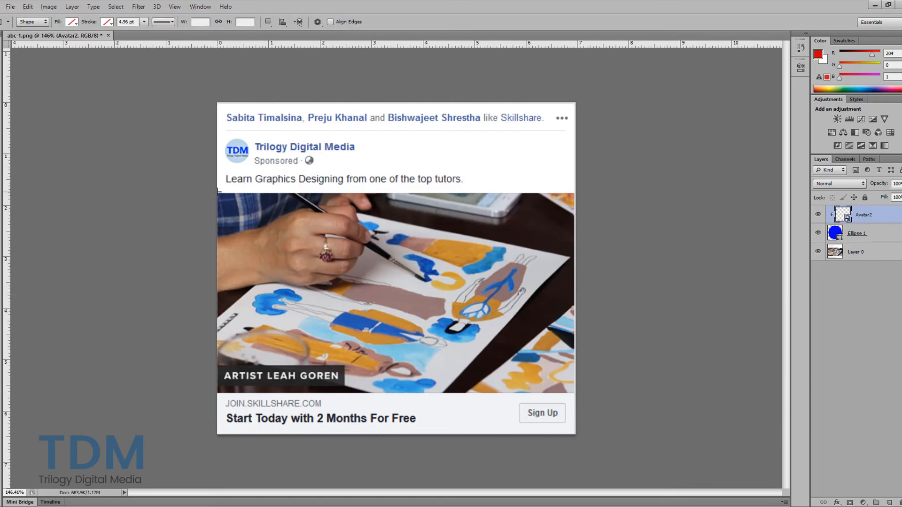
pyautogui.moveTo(217, 192); pyautogui.dragTo(574, 393)
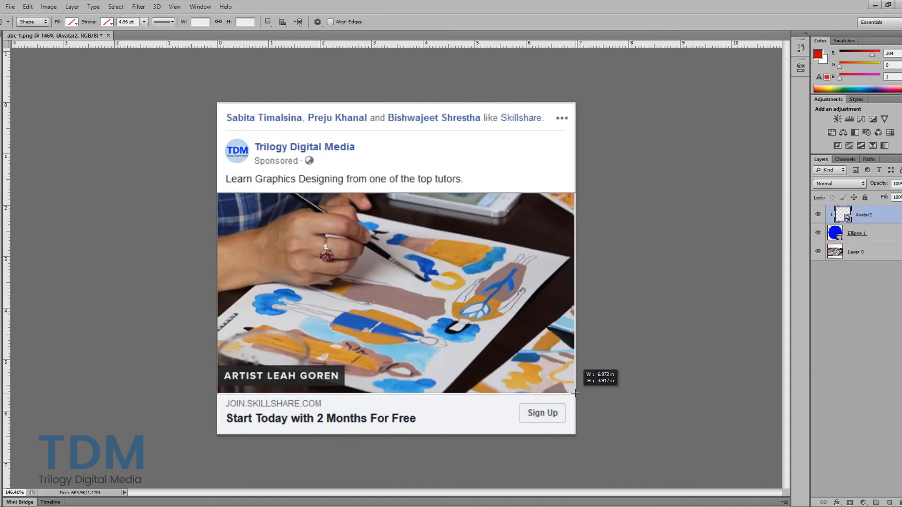
pyautogui.moveTo(574, 393); pyautogui.dragTo(574, 393)
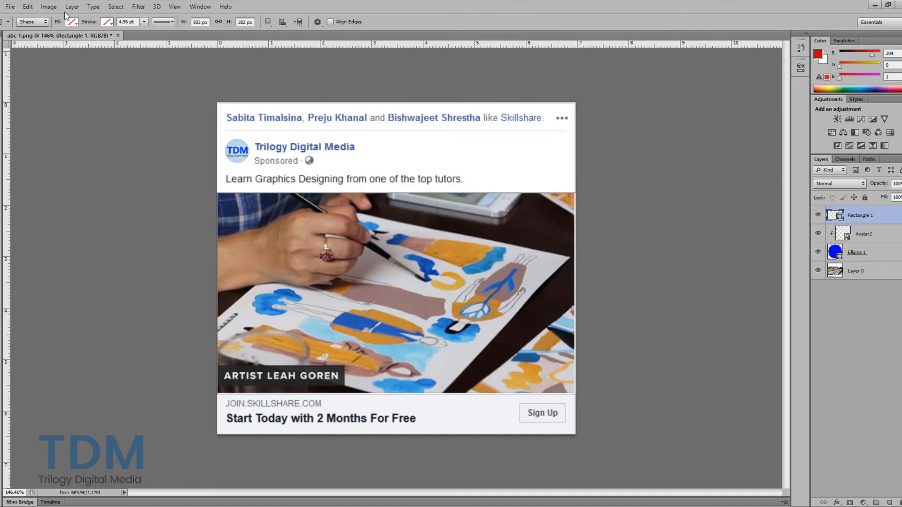
pyautogui.click(72, 21)
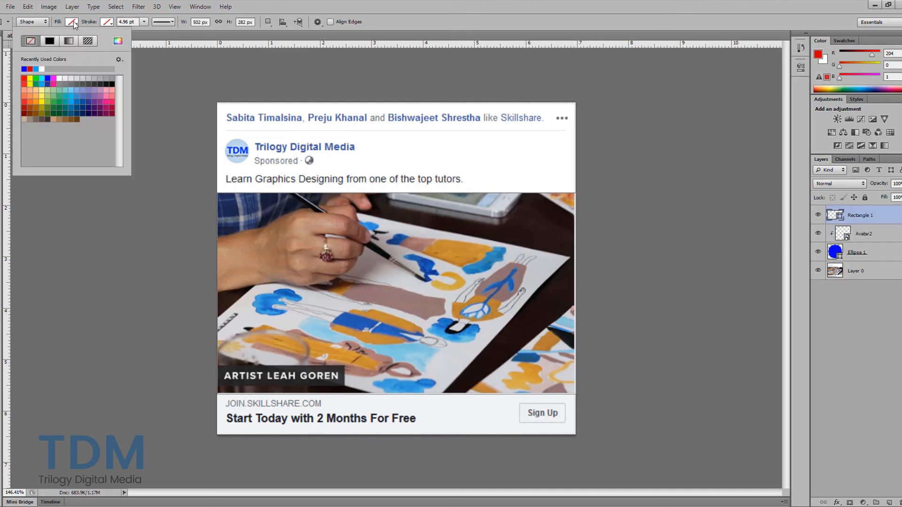
pyautogui.click(48, 78)
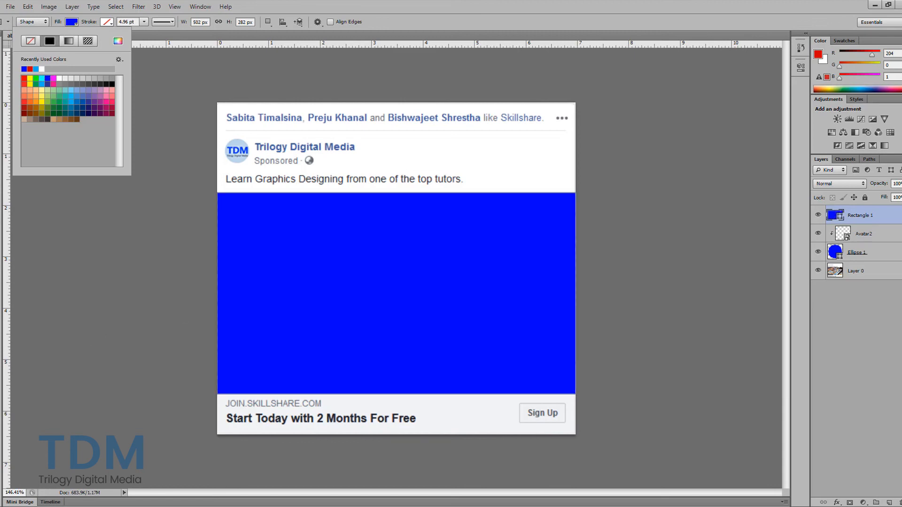
# - Place the Ad picture image from the assets folder over the blue rectangle and clip it to that rectangle
pyautogui.click(114, 506)
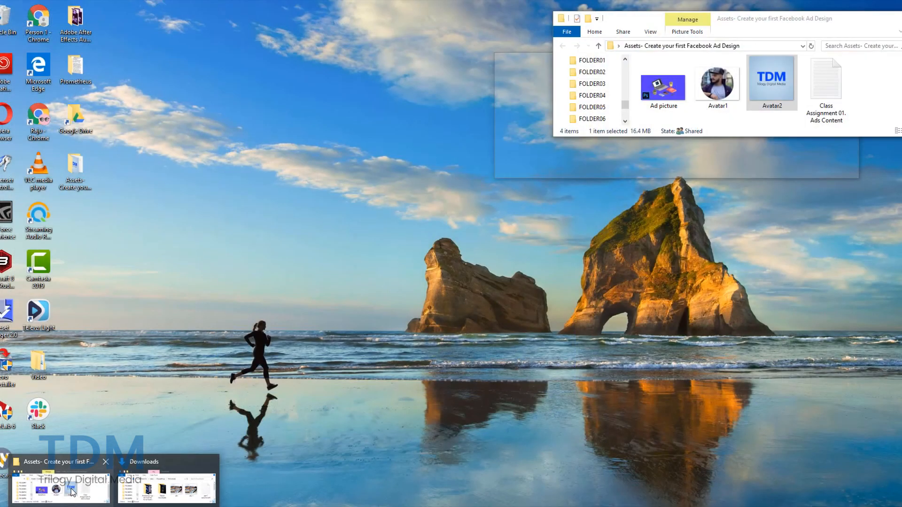
pyautogui.click(72, 492)
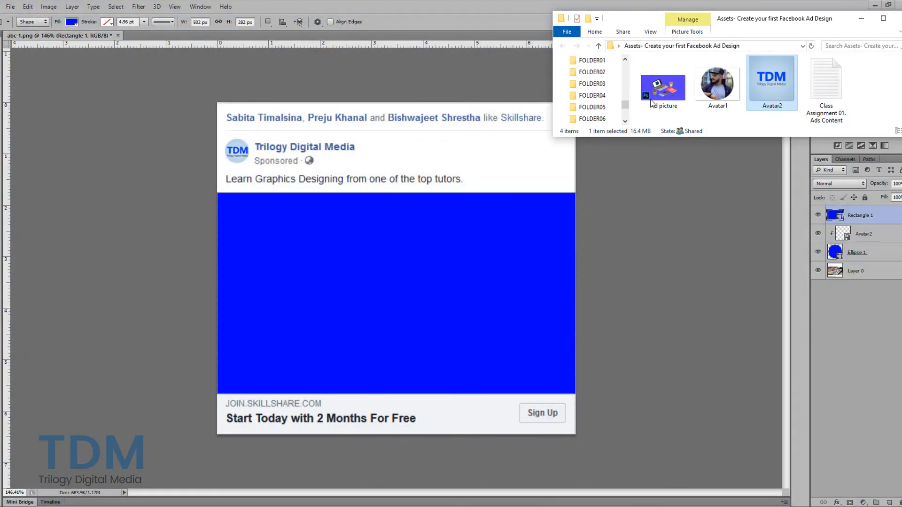
pyautogui.moveTo(651, 102); pyautogui.dragTo(388, 301)
pyautogui.moveTo(423, 228); pyautogui.dragTo(423, 239)
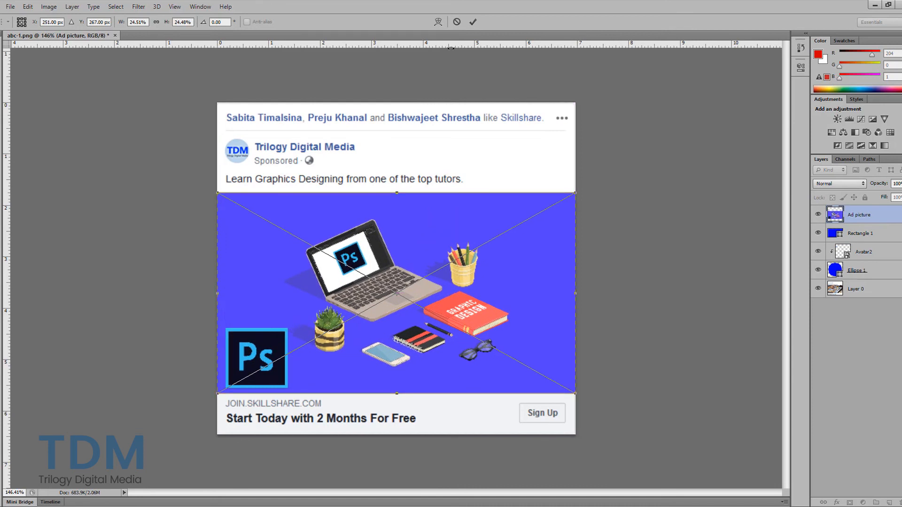
pyautogui.click(473, 21)
pyautogui.press('u')
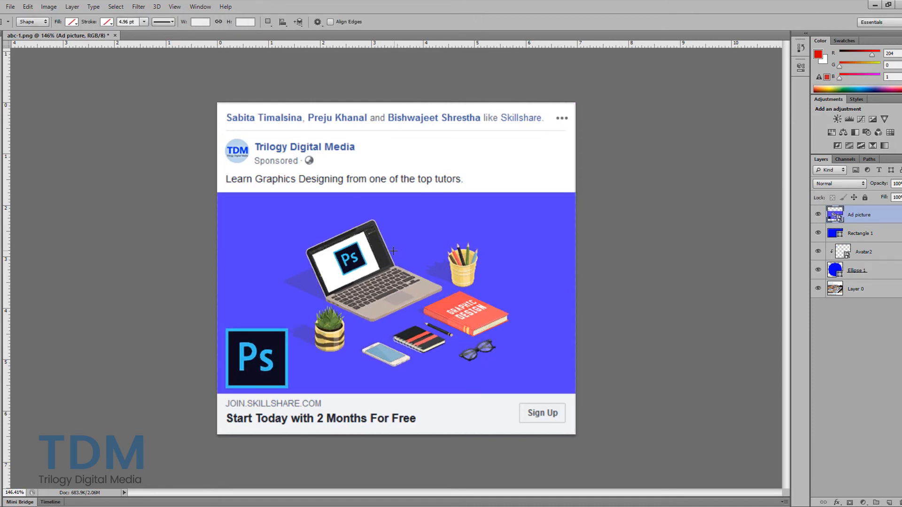
pyautogui.hotkey('ctrl', 'alt', 'g')
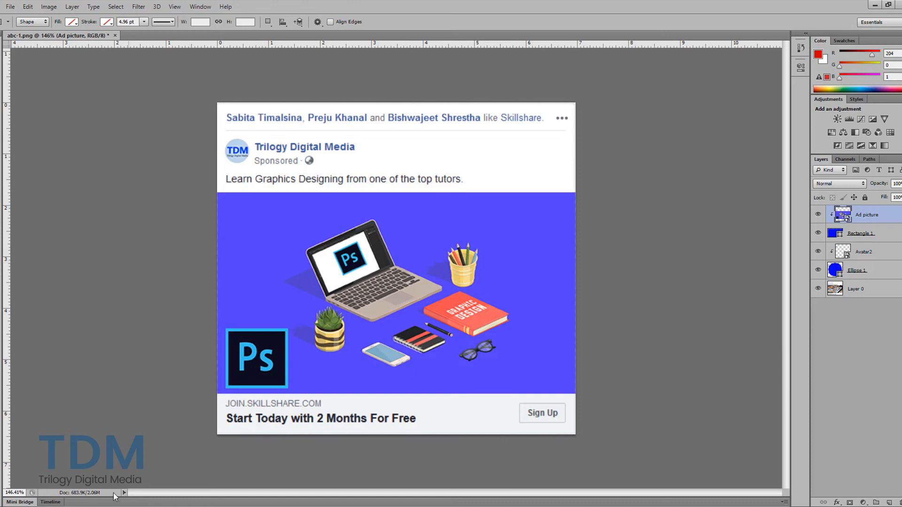
pyautogui.moveTo(114, 503)
pyautogui.click(87, 484)
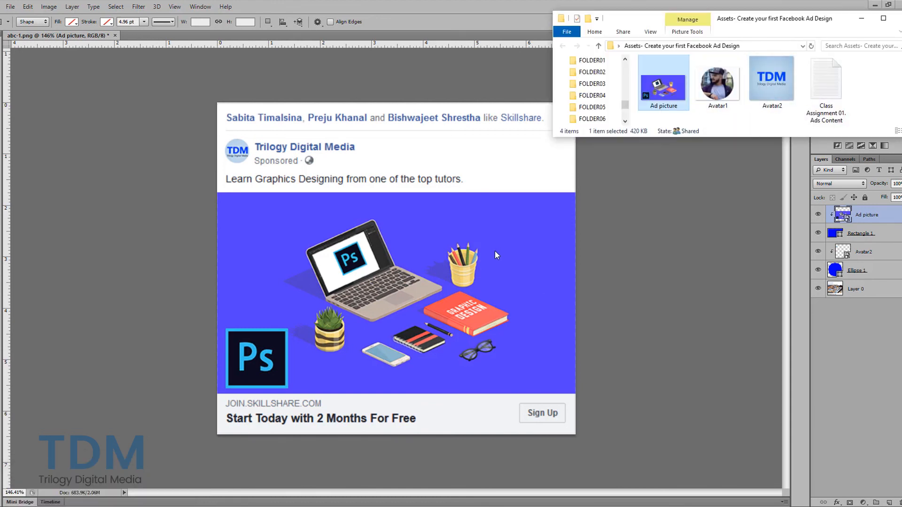
pyautogui.click(536, 264)
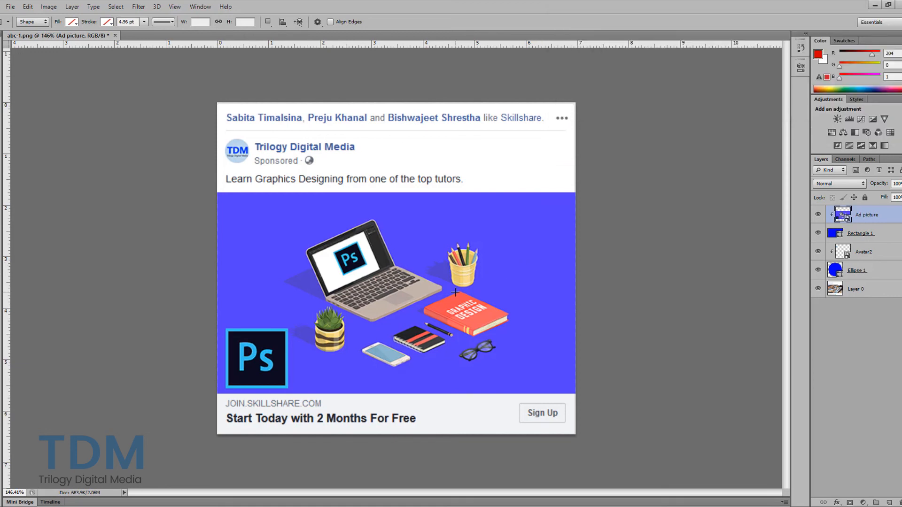